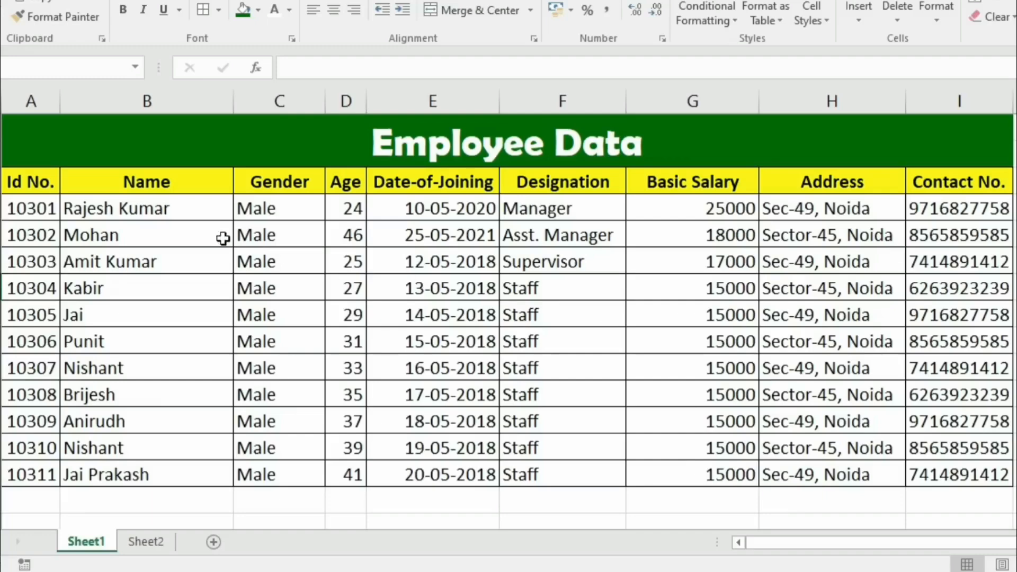
Select the Employee Data table from the Id No. header down to I13 (A3:I13)
left_click_drag(41, 181, 906, 441)
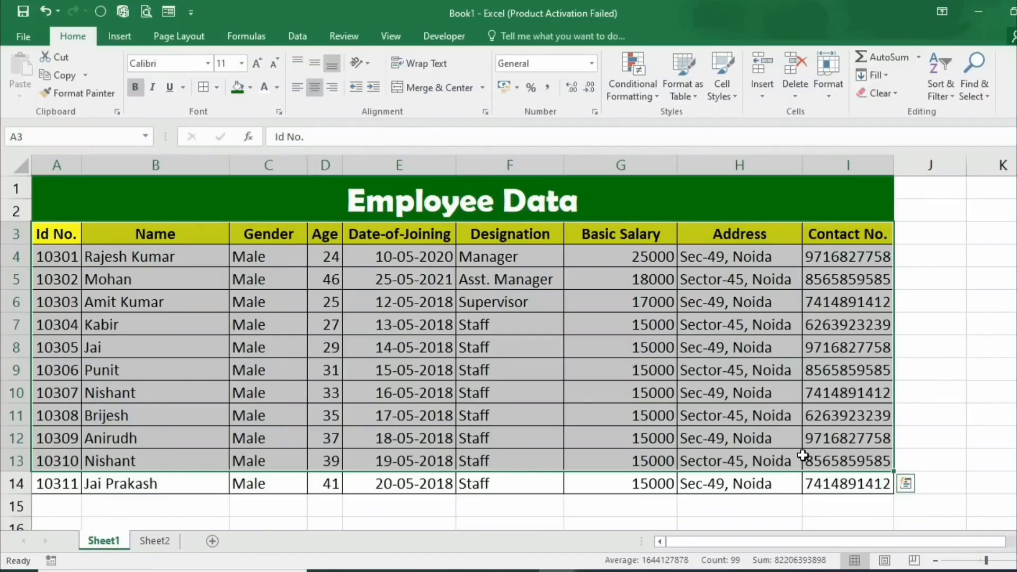
Clear the table selection and add a blank Sheet3 next to the Employee Data sheet
left_click(195, 370)
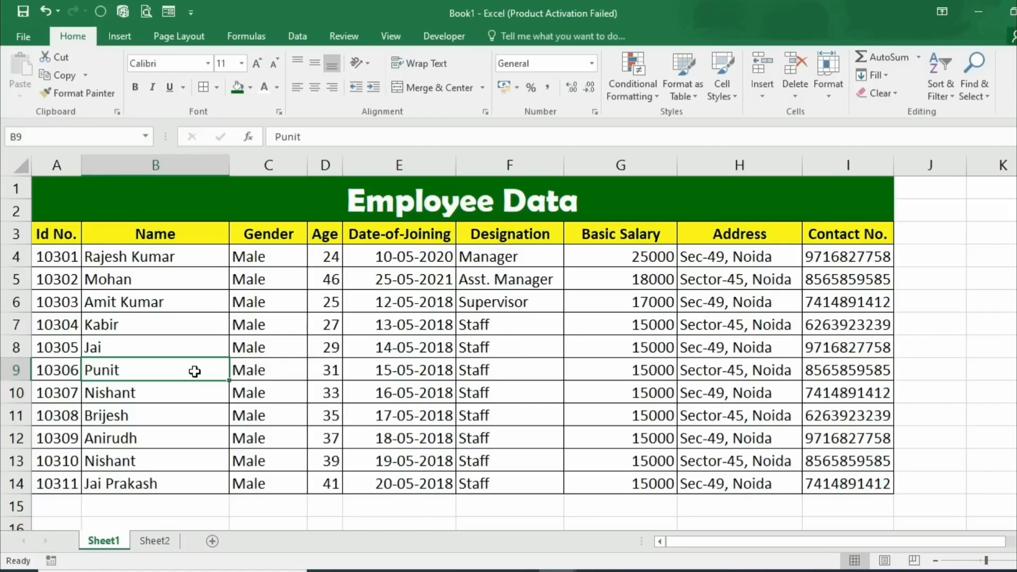
left_click(212, 541)
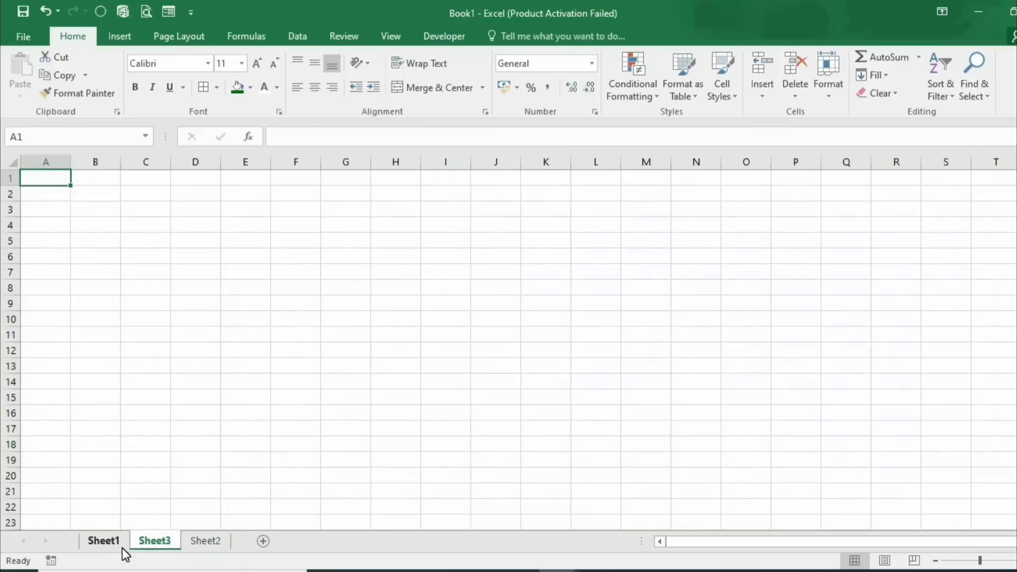
left_click(37, 213)
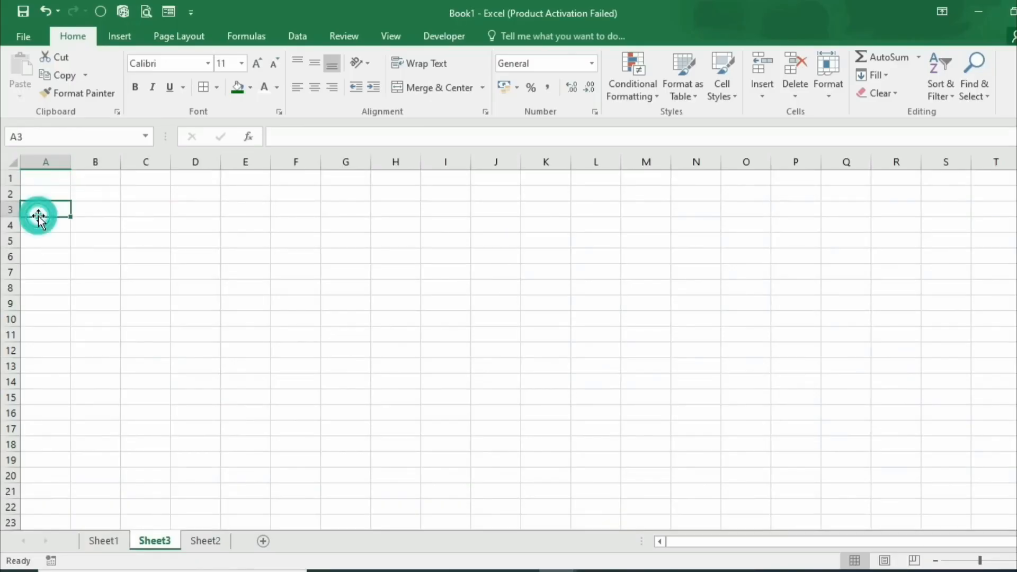
left_click(97, 540)
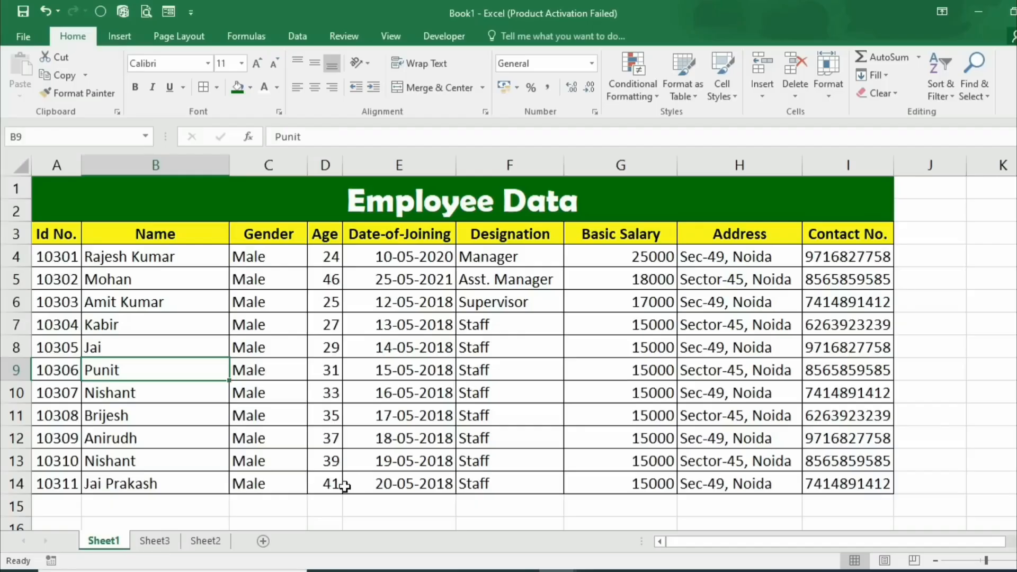
On Sheet3, enter the headers Id No., Name, Gender and Age in A3:D3
left_click(159, 540)
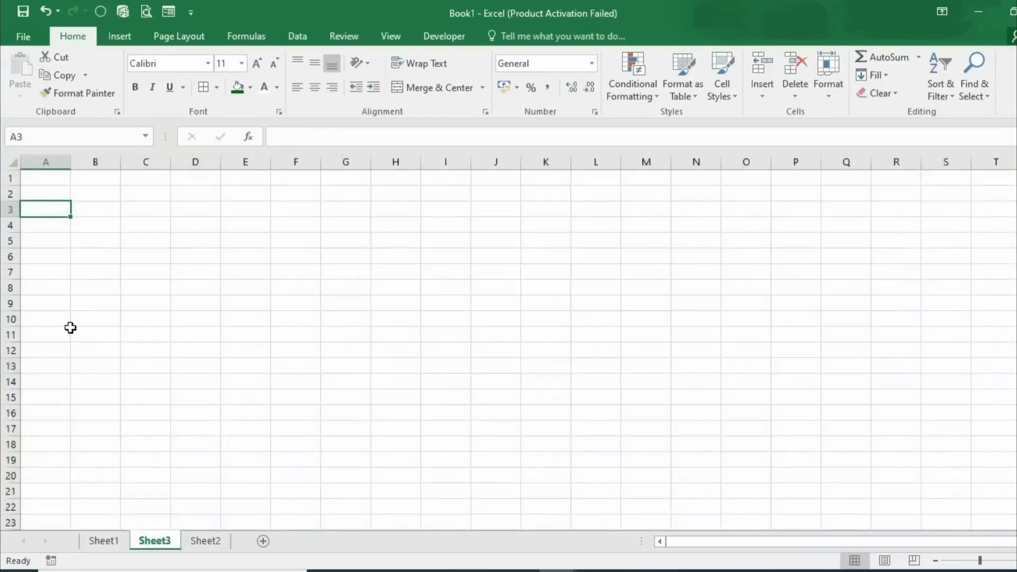
type("Id")
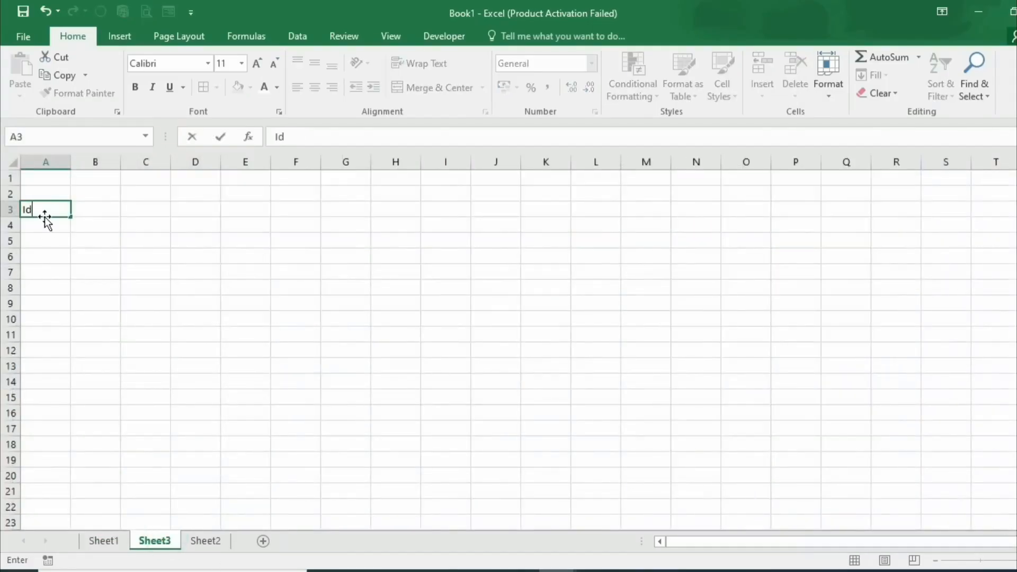
type(" No.")
key("Tab")
scroll(238, 460, "up", 8)
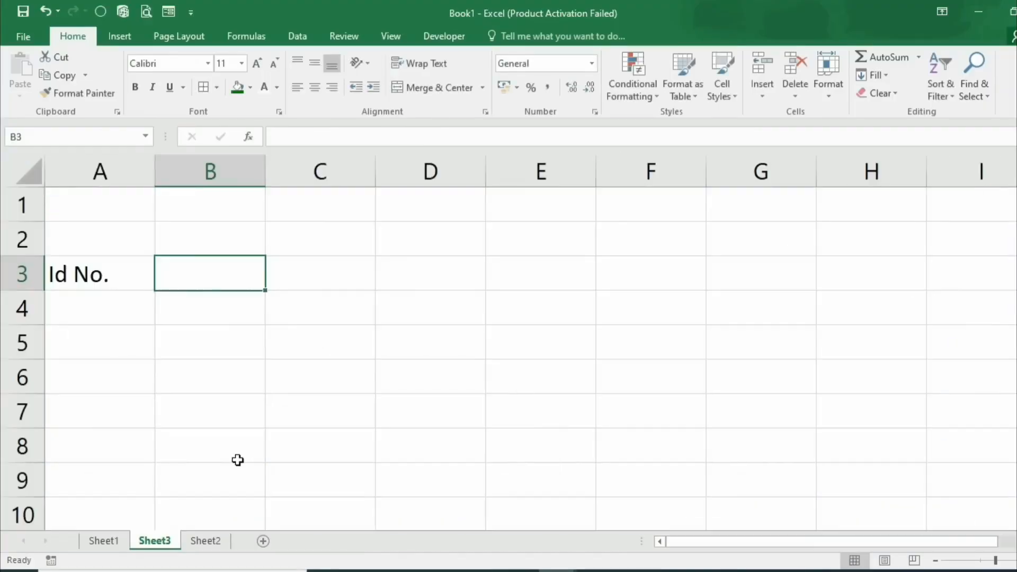
type("Name")
key("Tab")
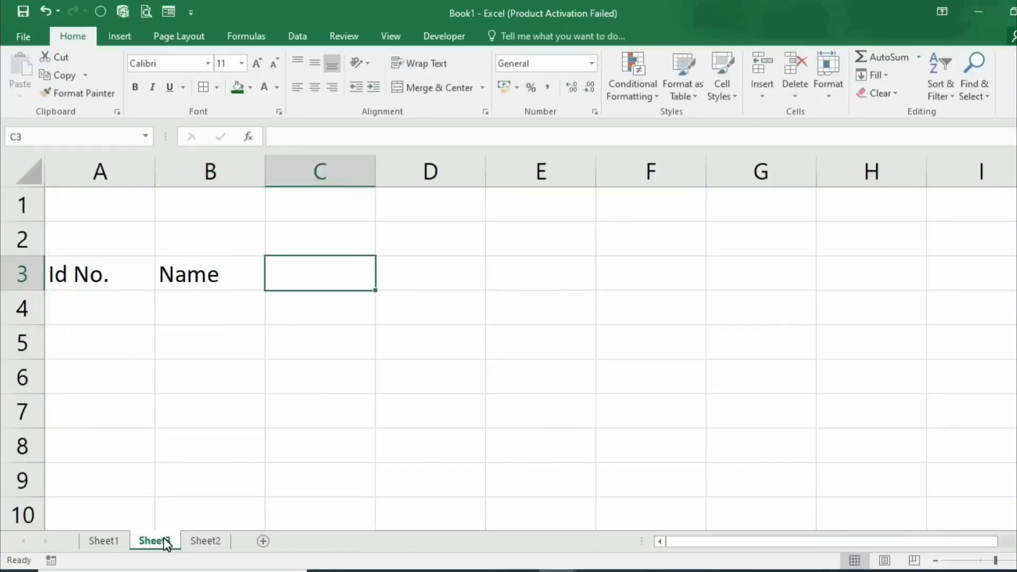
type("Gender")
key("Tab")
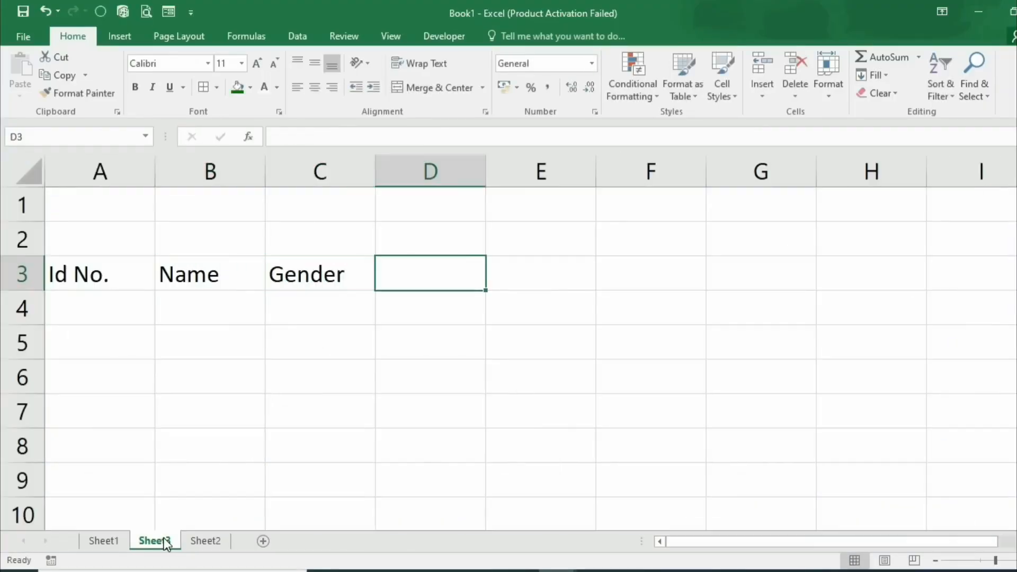
type("Age")
key("Tab")
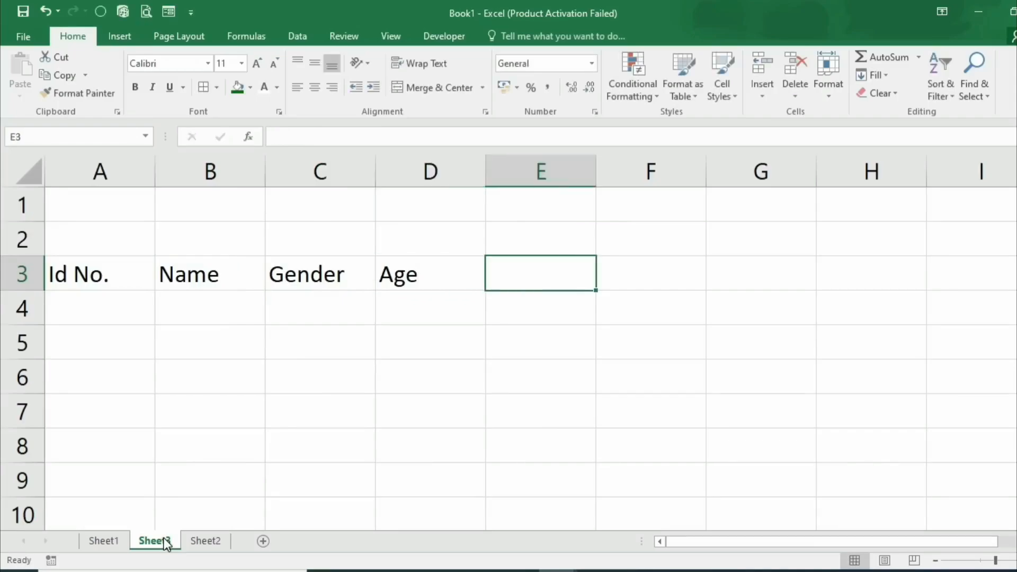
Enter the headers Date-of-Joining, Designation, Basic Salary, Address and Contact No. in E3:I3
type("Date-o")
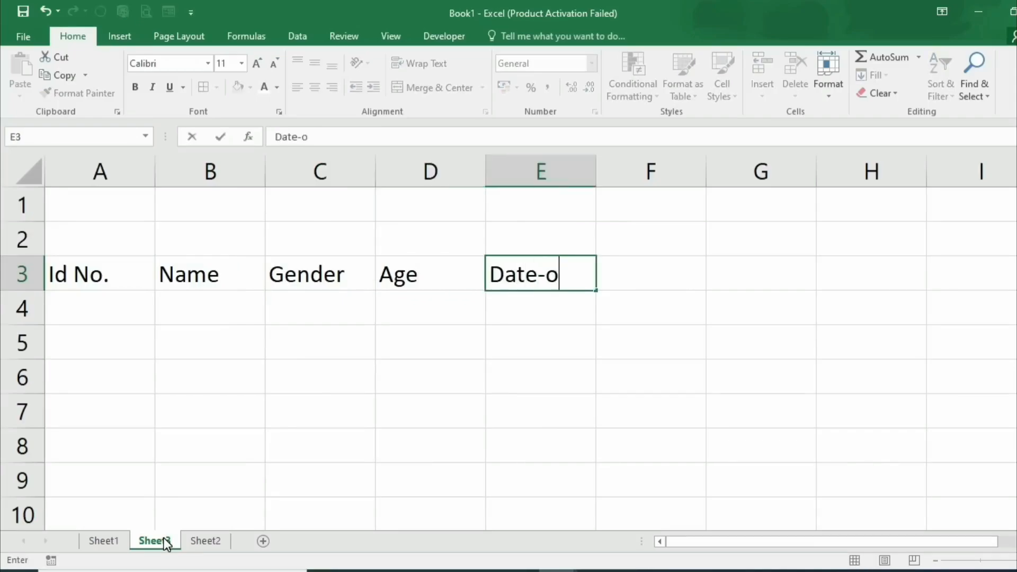
type("f-Jo")
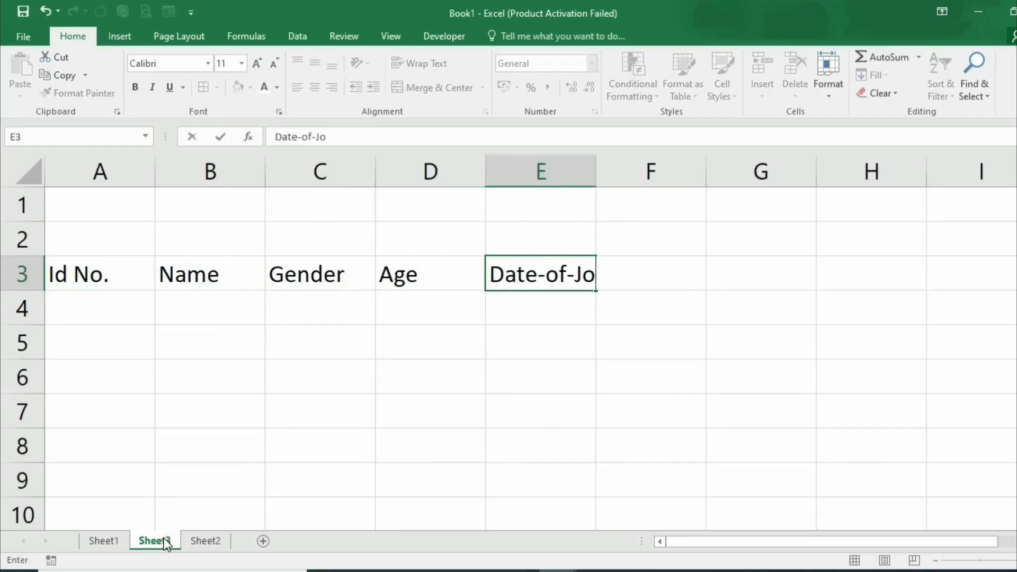
type("ining")
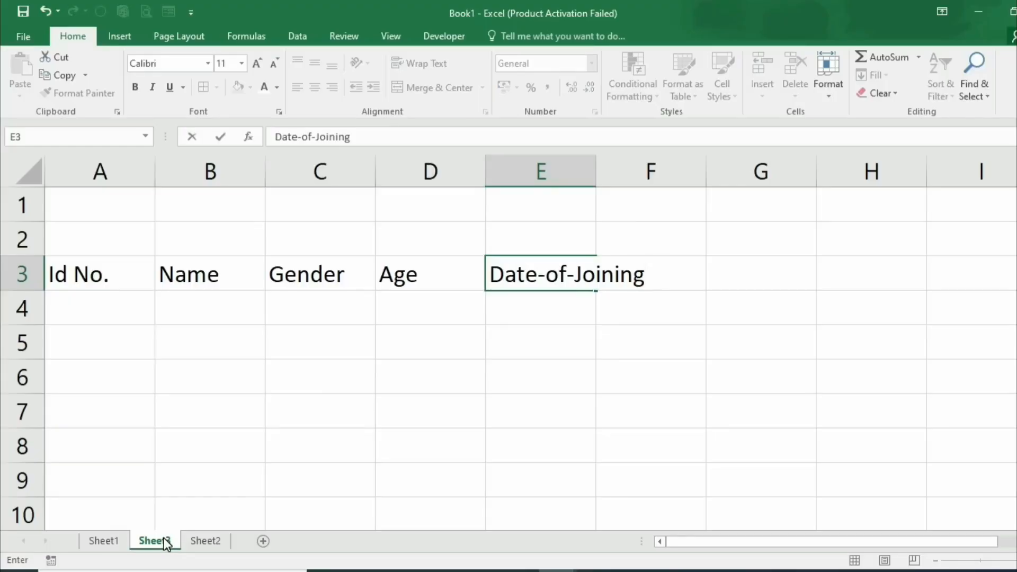
key("Tab")
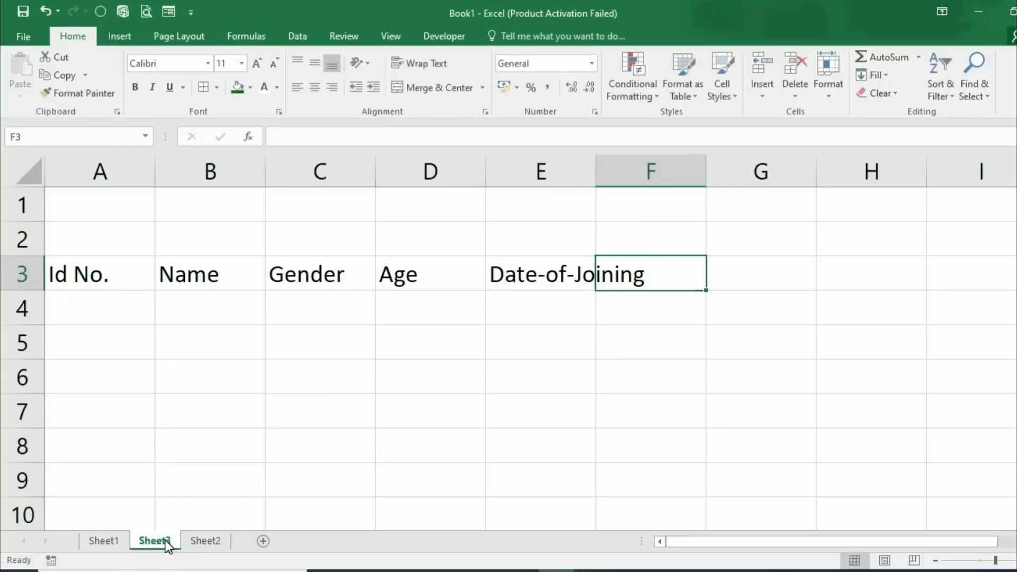
type("Designation")
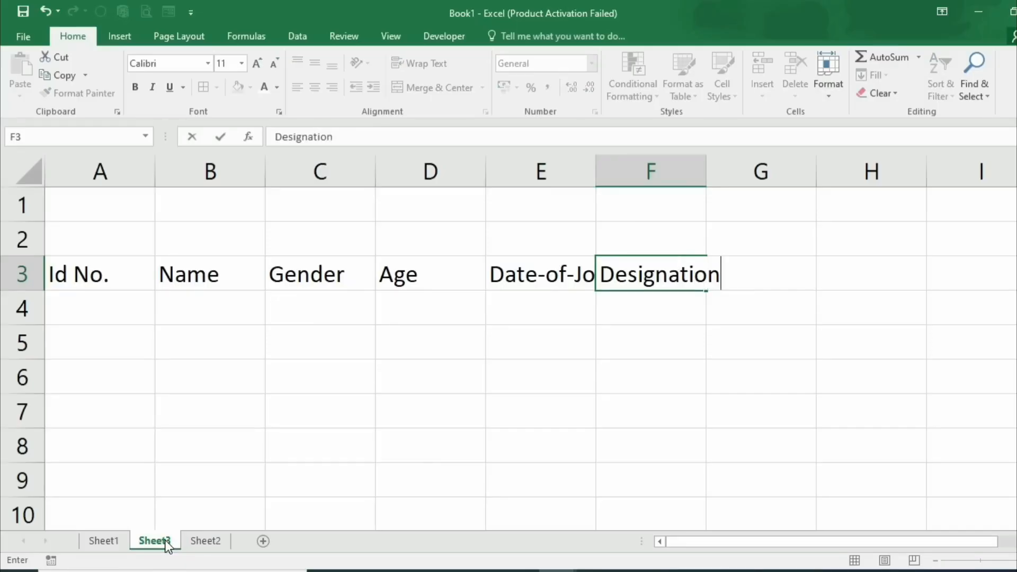
key("Tab")
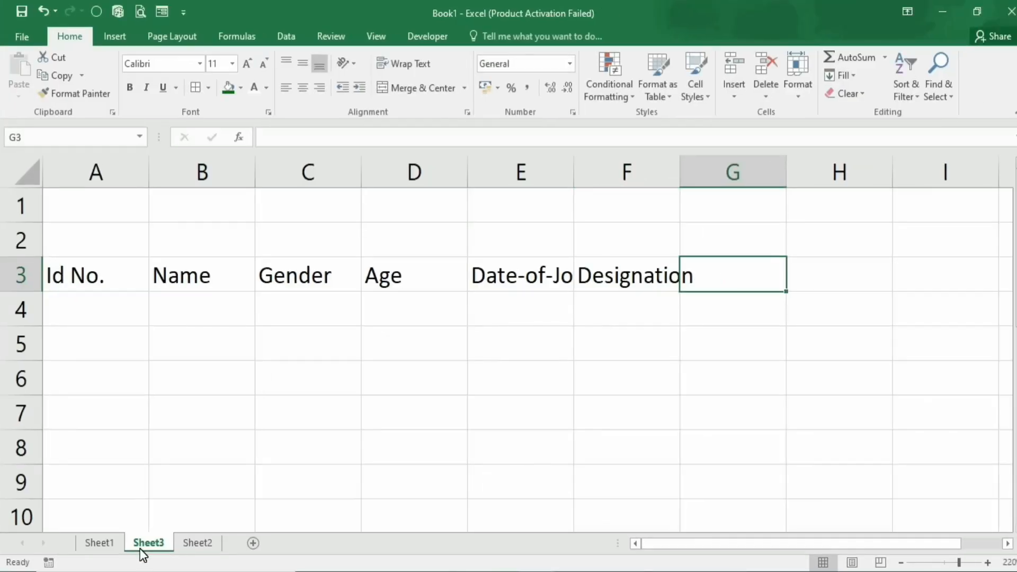
type("Ba")
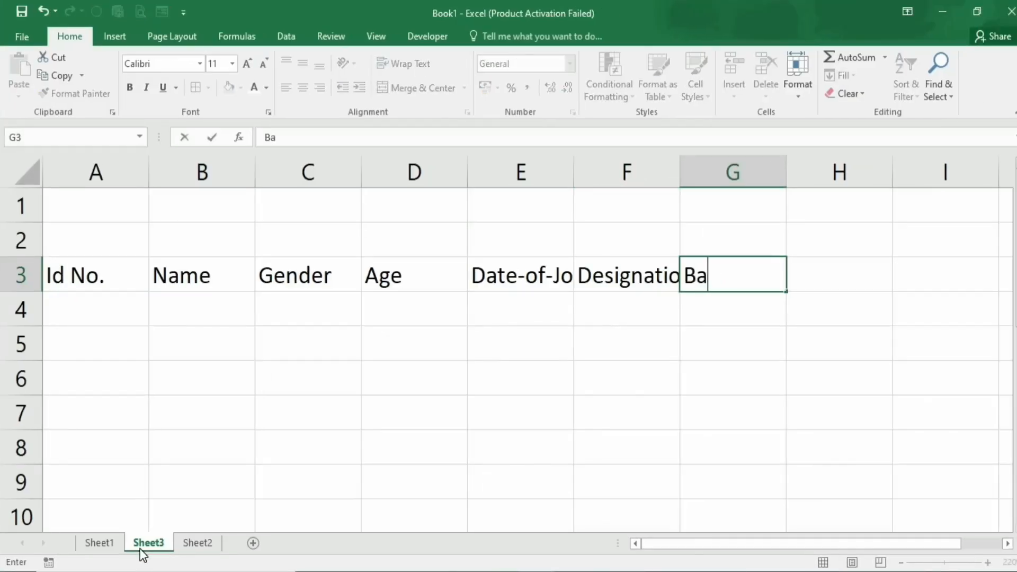
type("sic Salary")
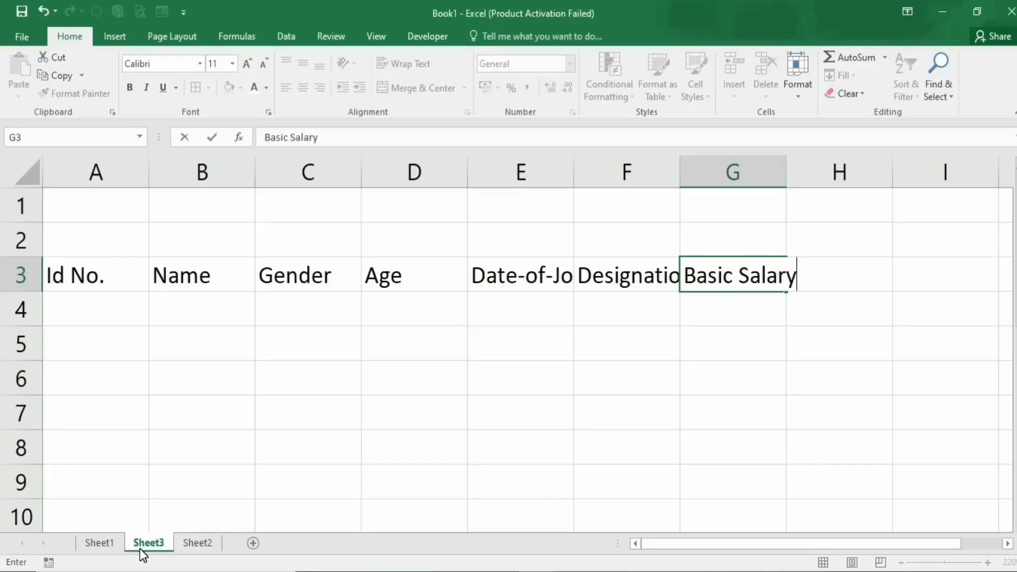
key("Tab")
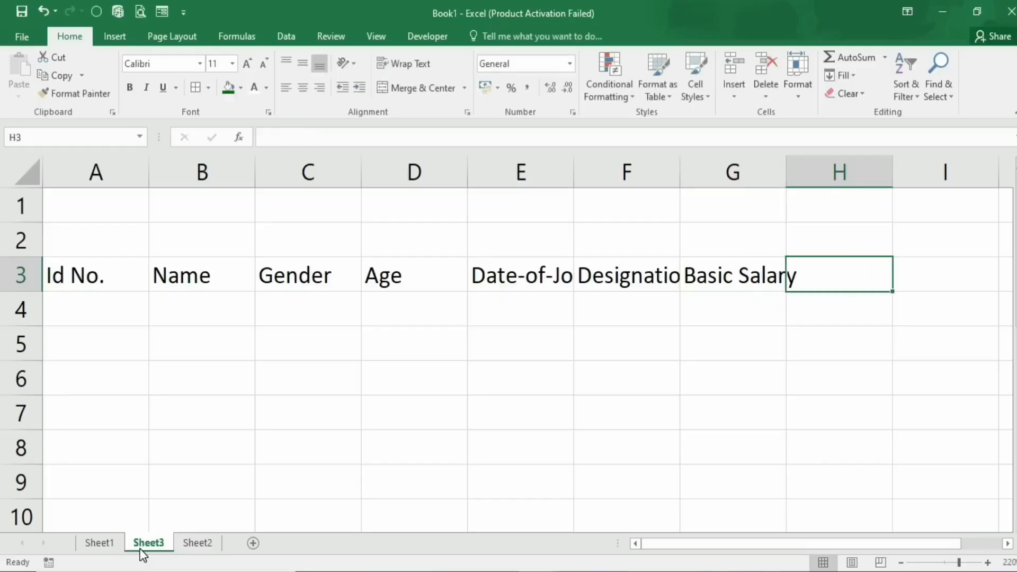
type("Address")
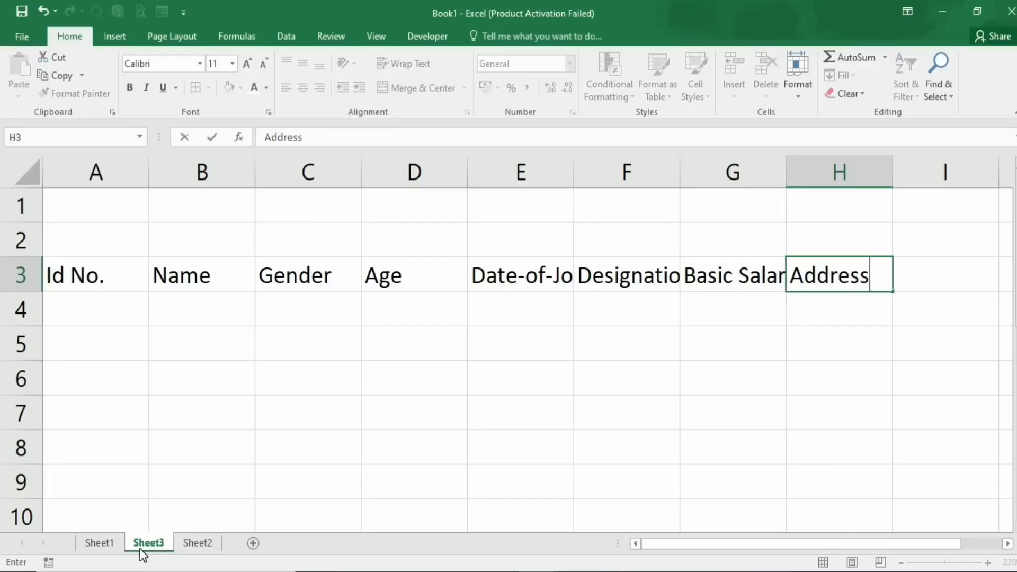
key("Tab")
type("Contact")
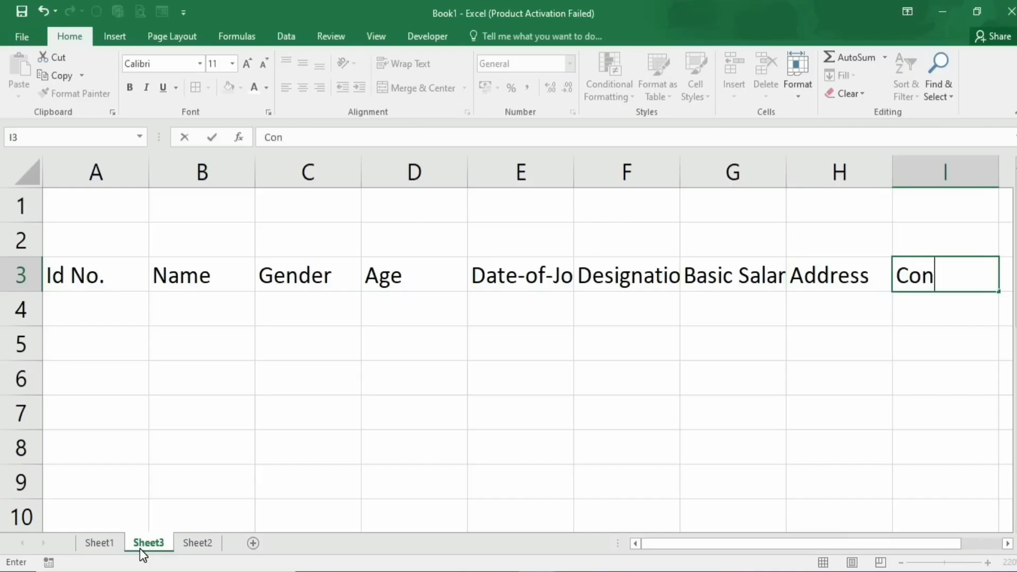
type("No.")
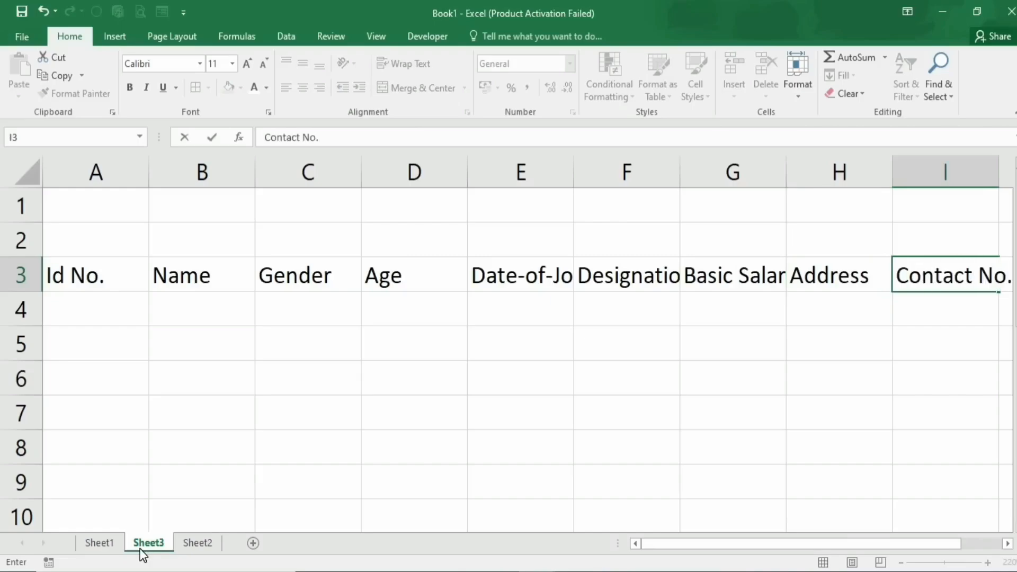
left_click(153, 420)
scroll(153, 420, "down", 1)
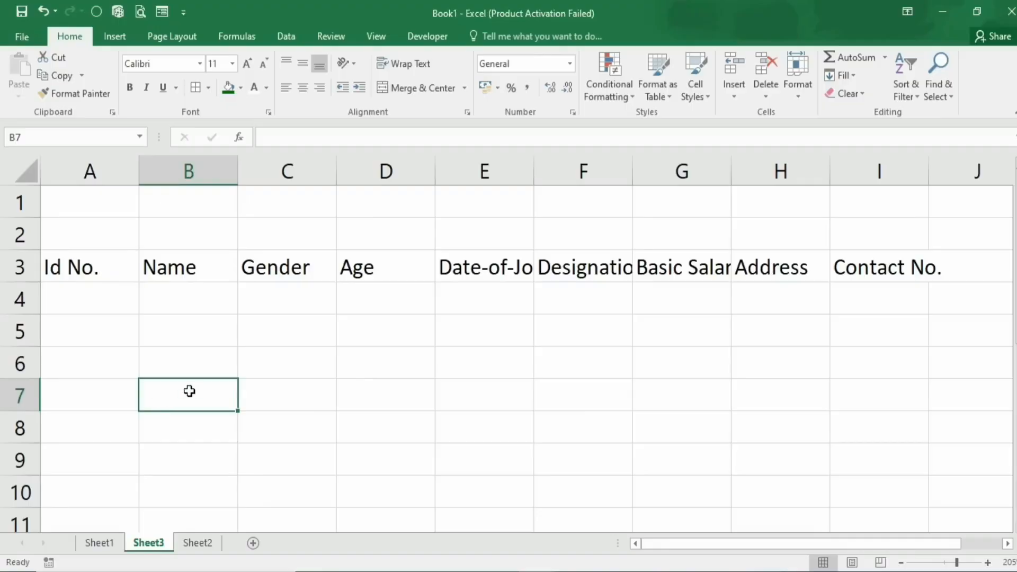
AutoFit columns E, F, G and I so their headers display fully
left_click(472, 270)
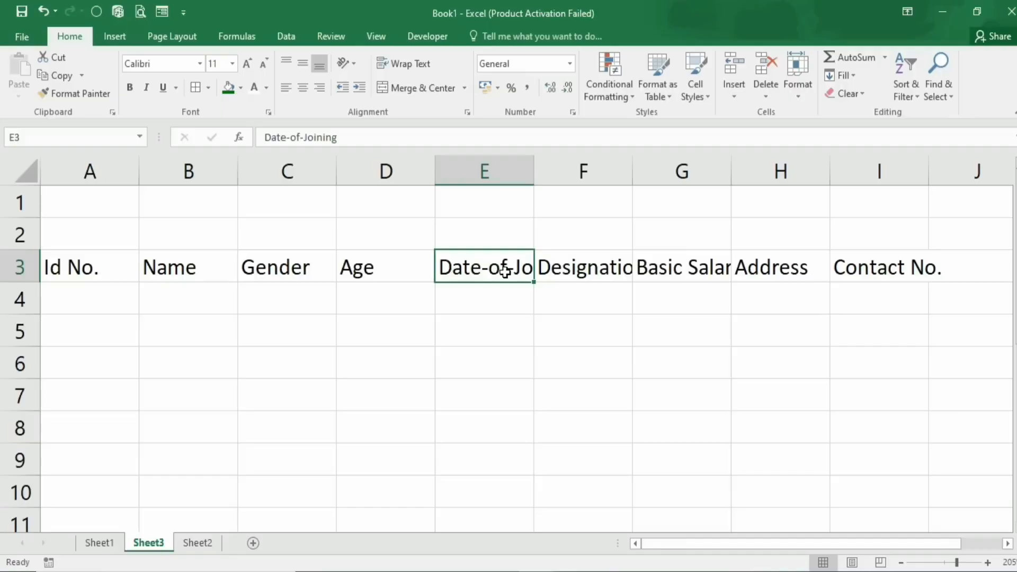
double_click(534, 168)
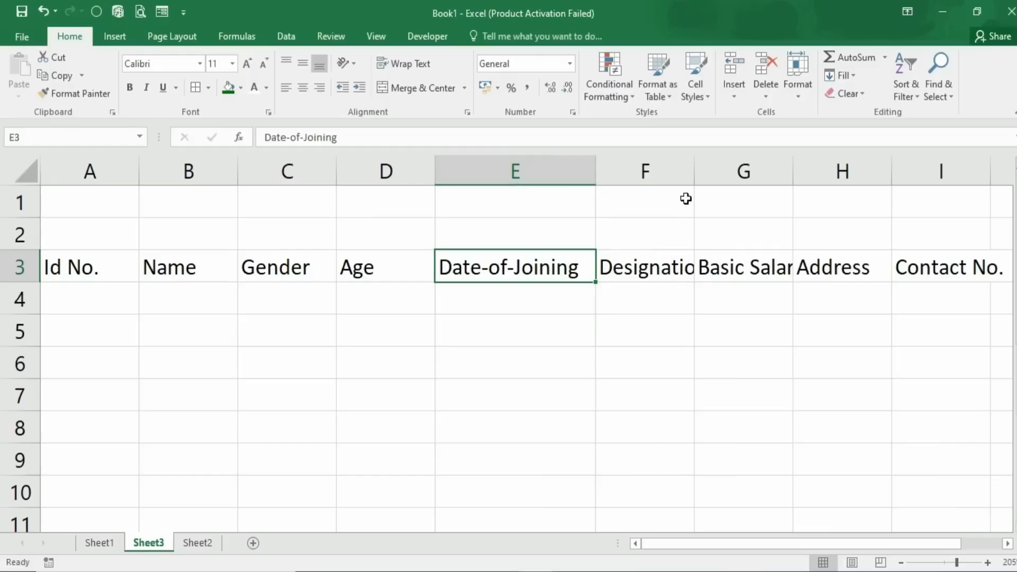
left_click(695, 166)
double_click(695, 167)
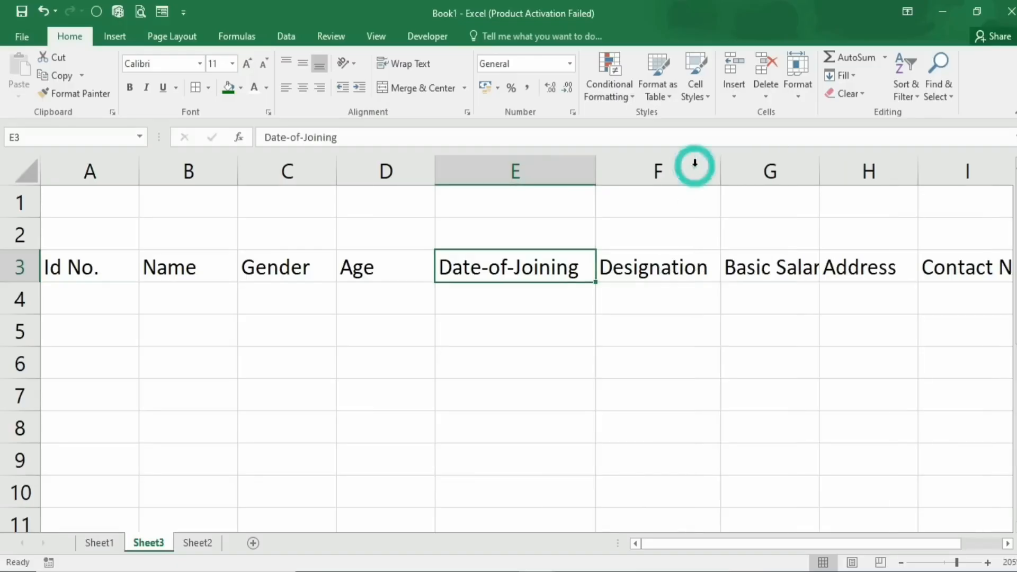
double_click(819, 167)
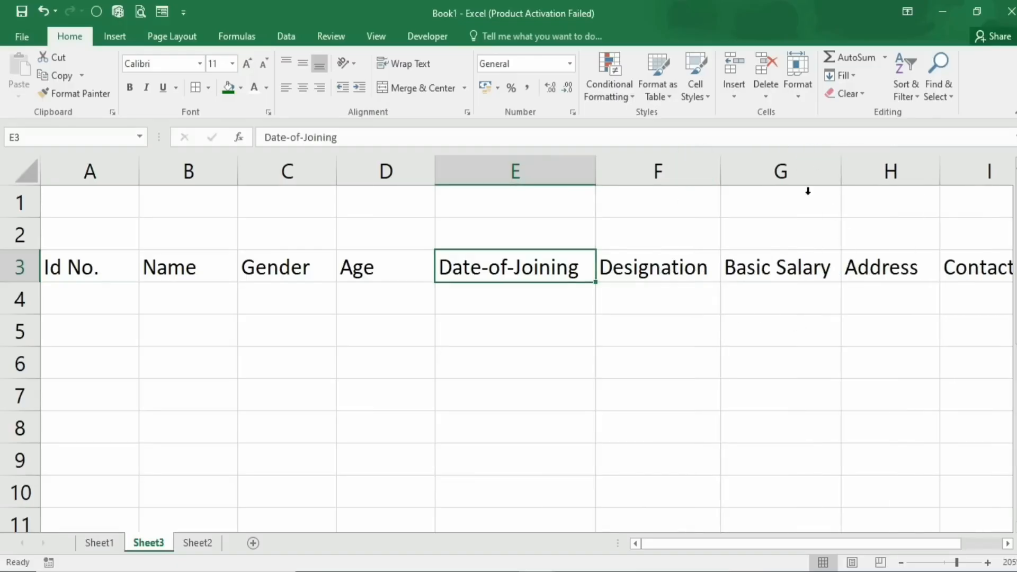
scroll(322, 417, "down", 1)
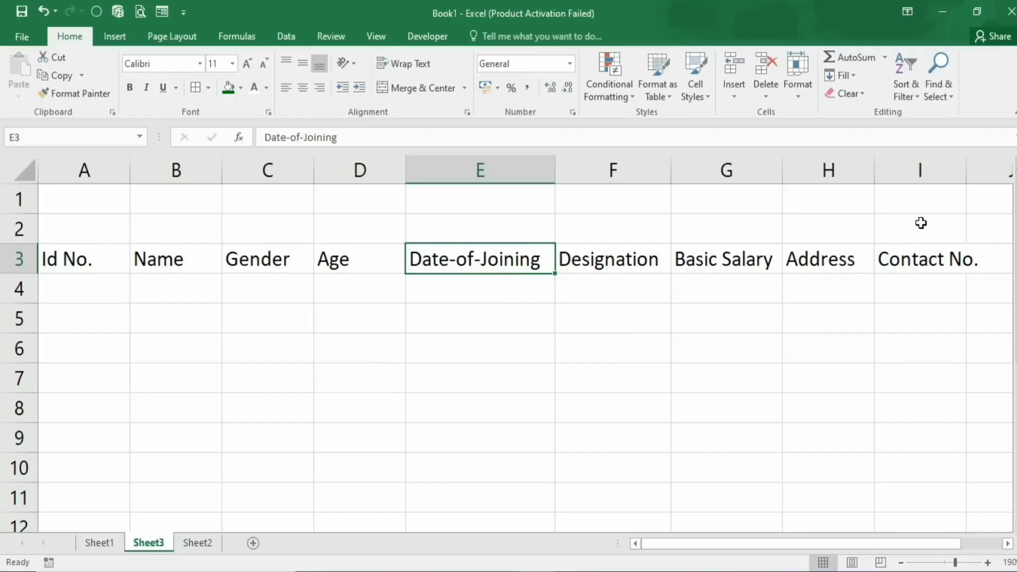
double_click(968, 170)
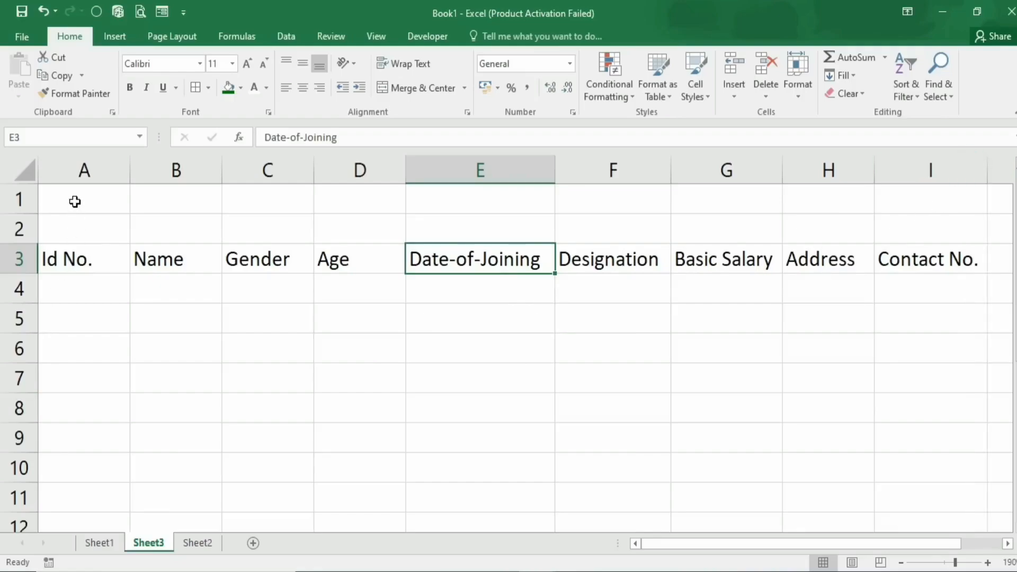
left_click_drag(74, 201, 935, 236)
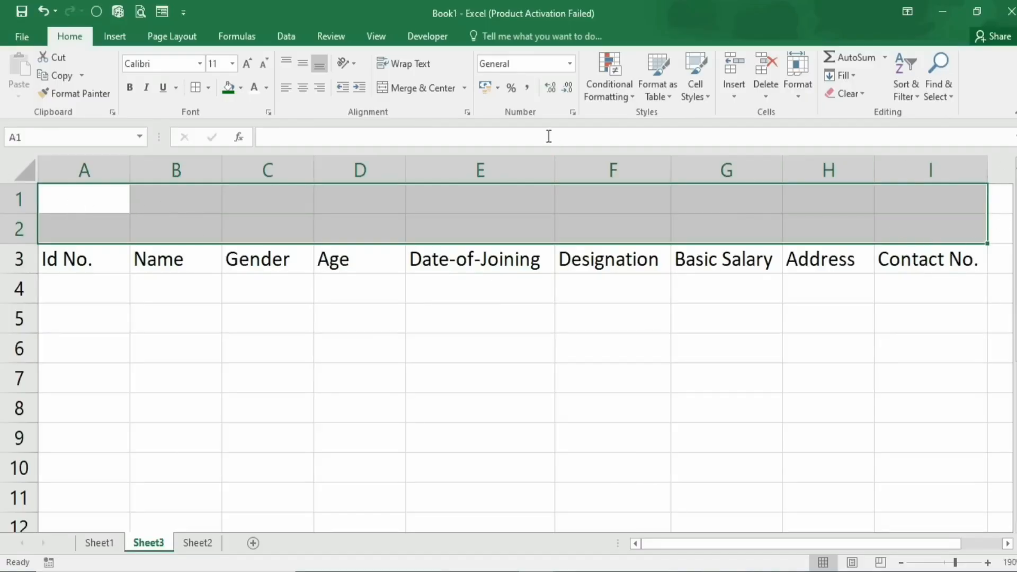
Merge A1:I2 and enter the title 'Employee Data'
left_click(415, 88)
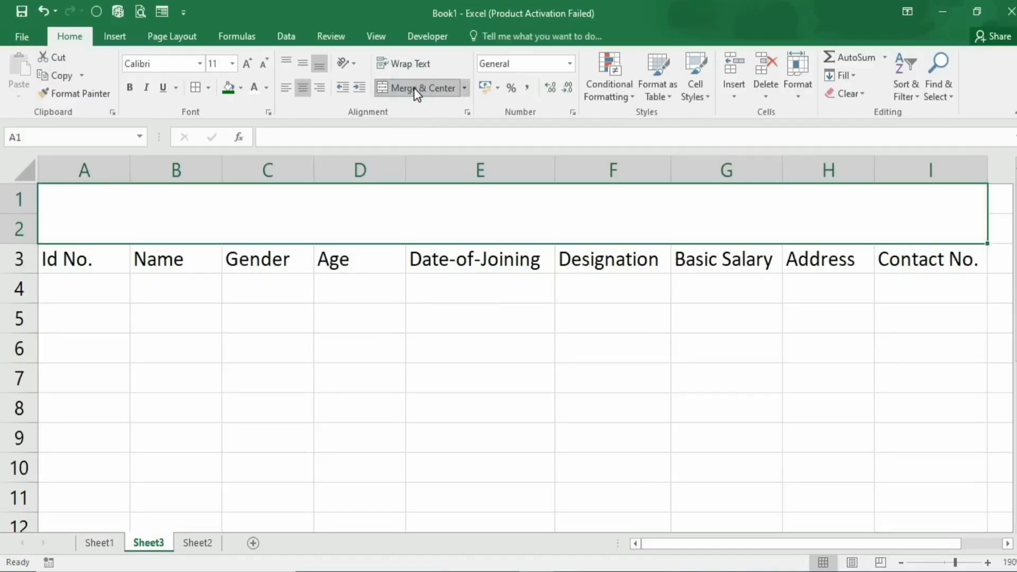
type("E")
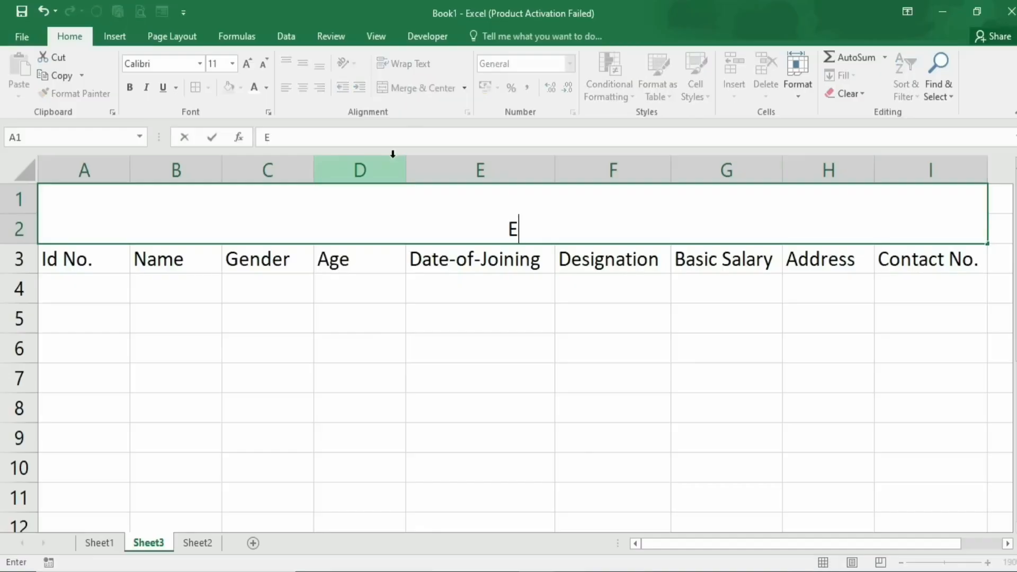
type("mployee Data")
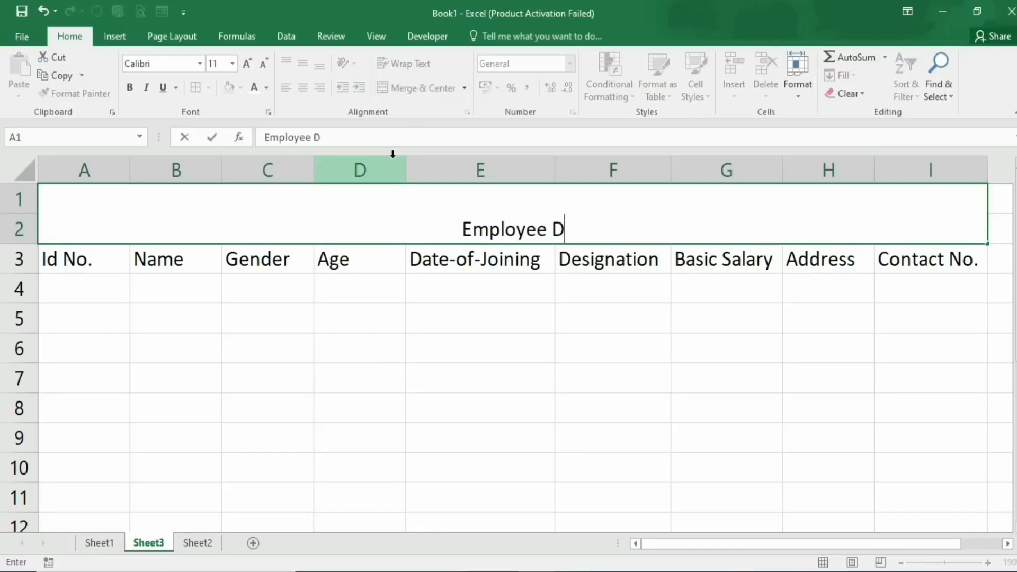
left_click(150, 359)
Middle-align the title, set it in Berlin Sans FB Demi, and enlarge it to size 16
left_click(237, 224)
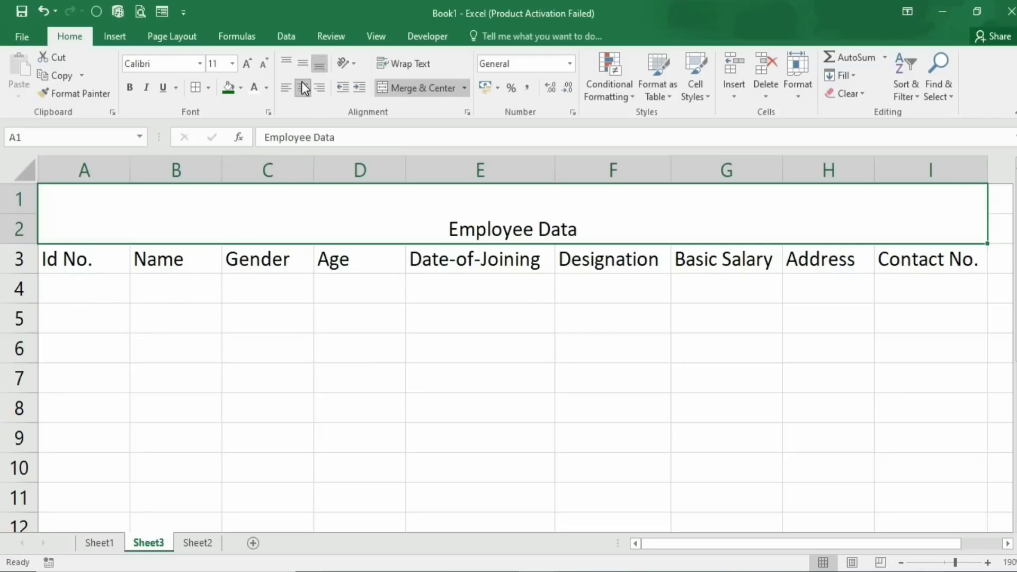
left_click(299, 66)
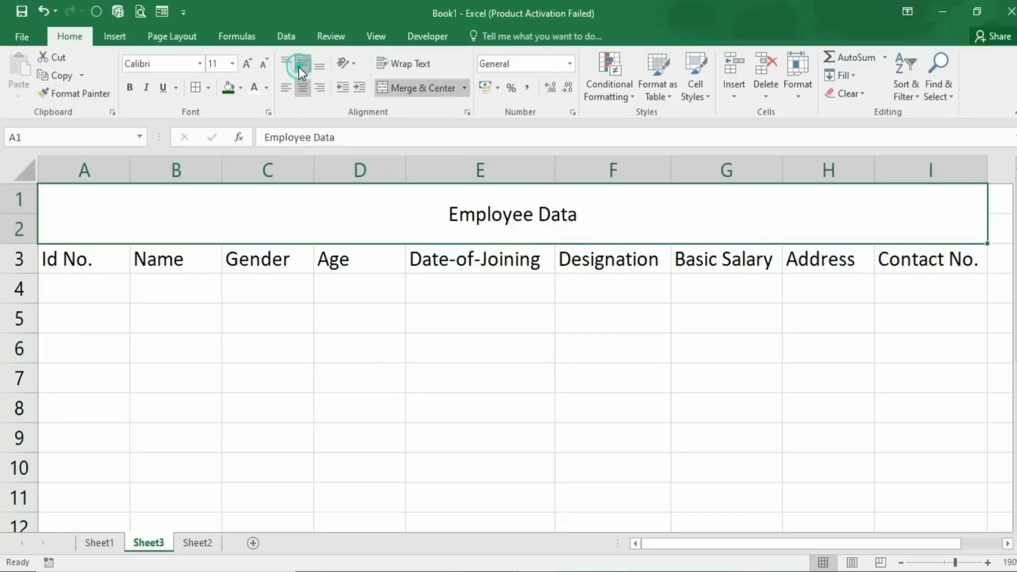
left_click(200, 64)
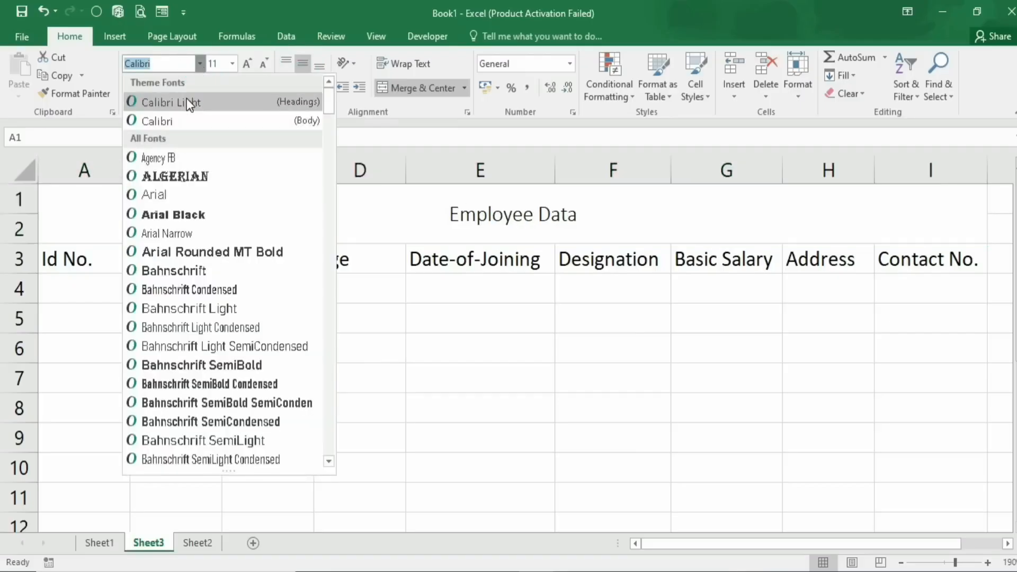
scroll(200, 350, "down", 4)
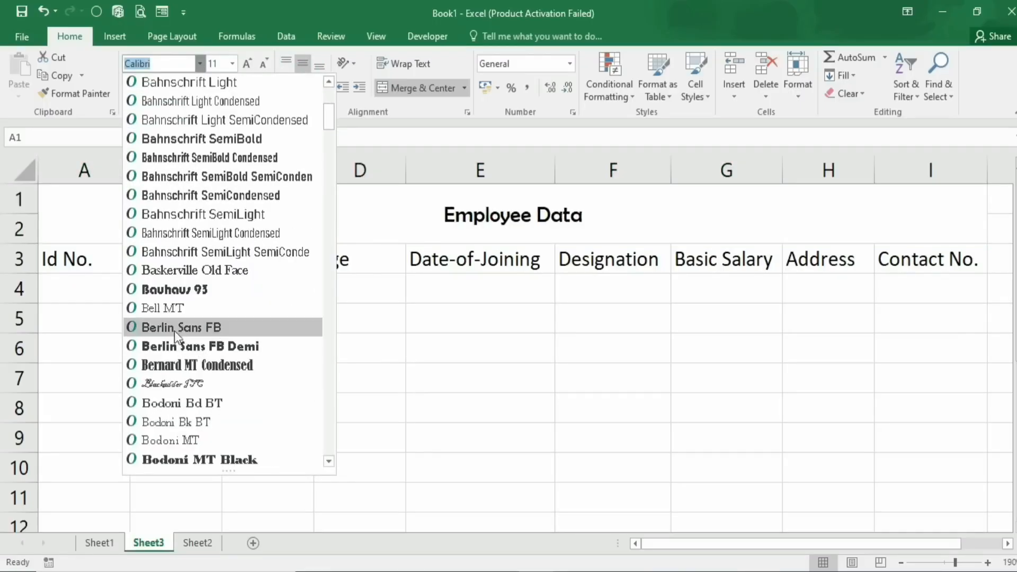
left_click(168, 347)
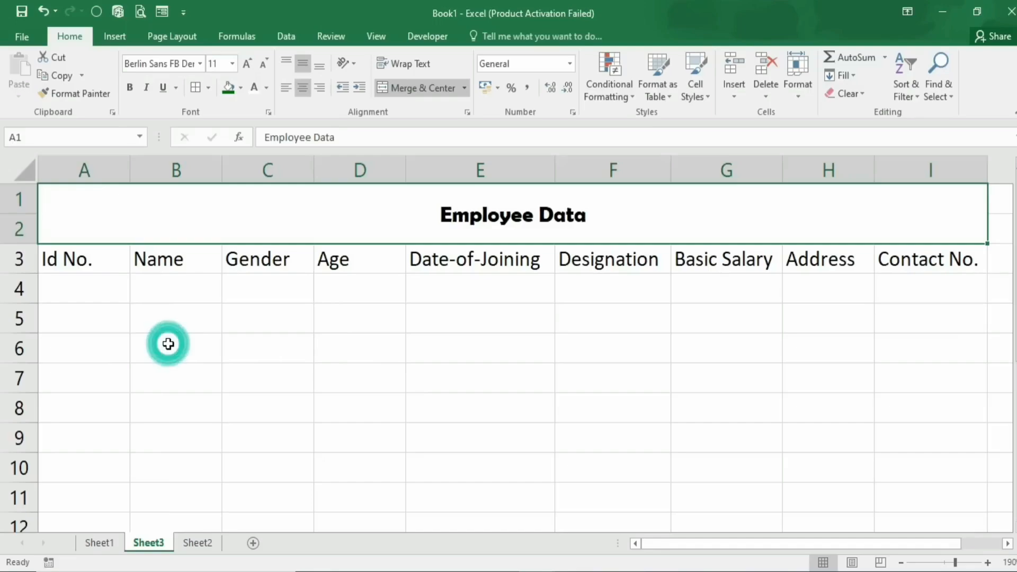
left_click(248, 65)
left_click(249, 63)
left_click(249, 64)
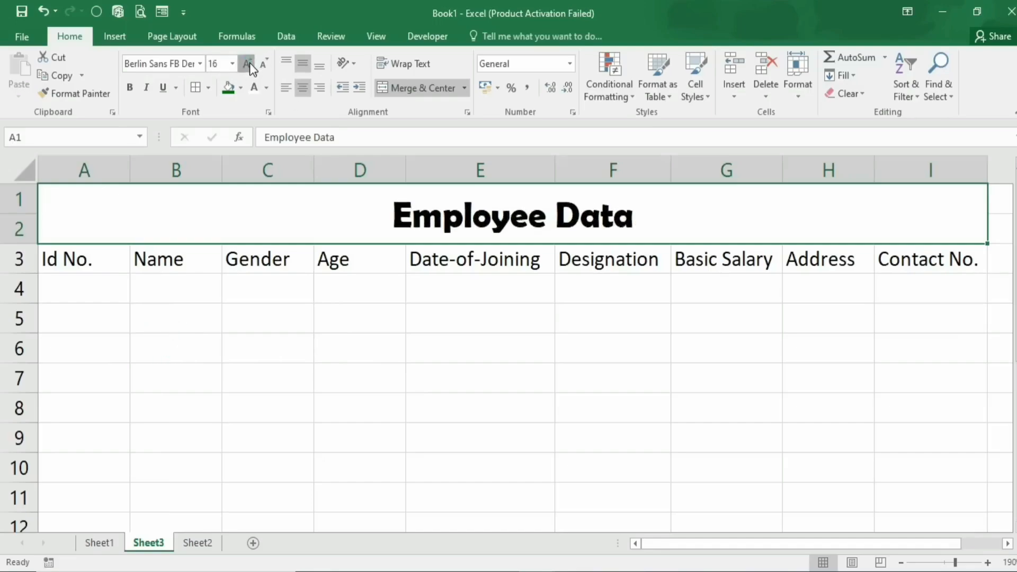
left_click(250, 63)
left_click(249, 63)
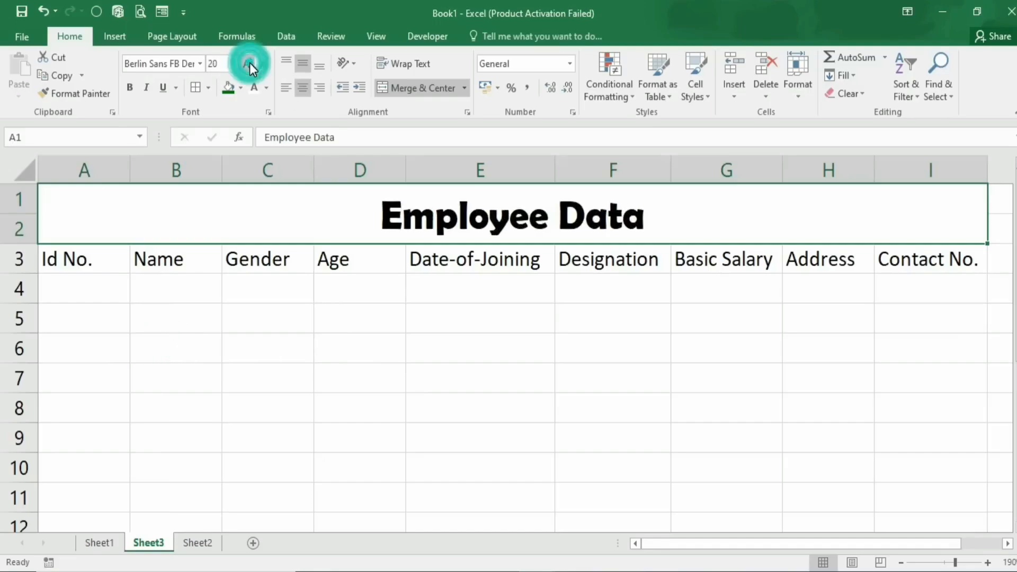
Give the Employee Data title a dark green fill with white text
left_click(240, 88)
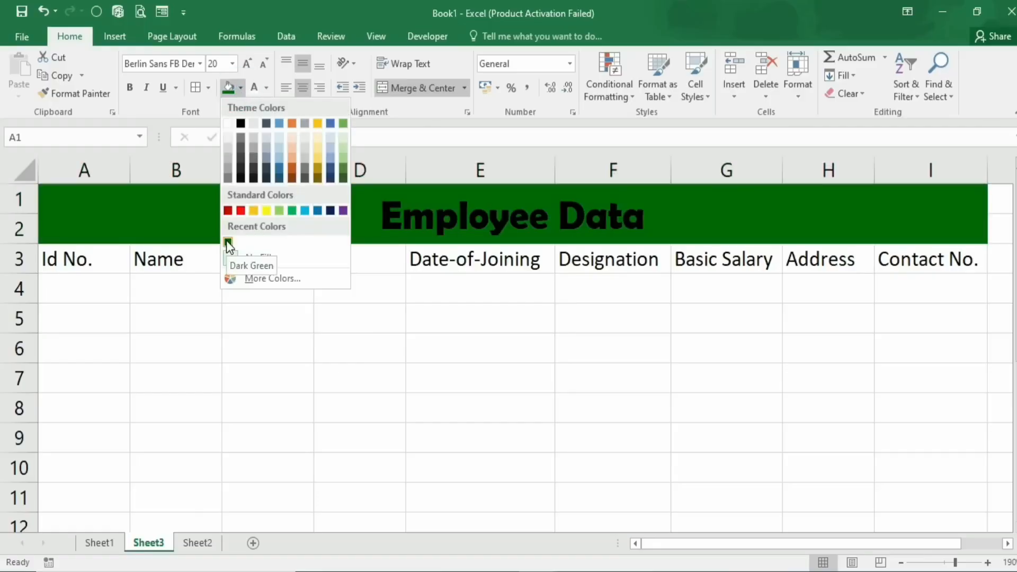
left_click(227, 241)
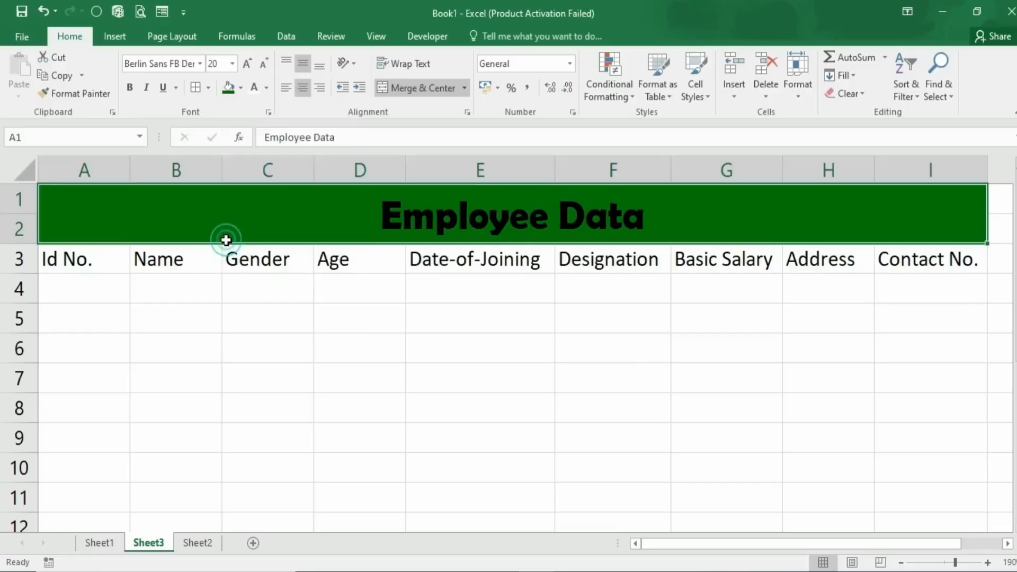
left_click(258, 86)
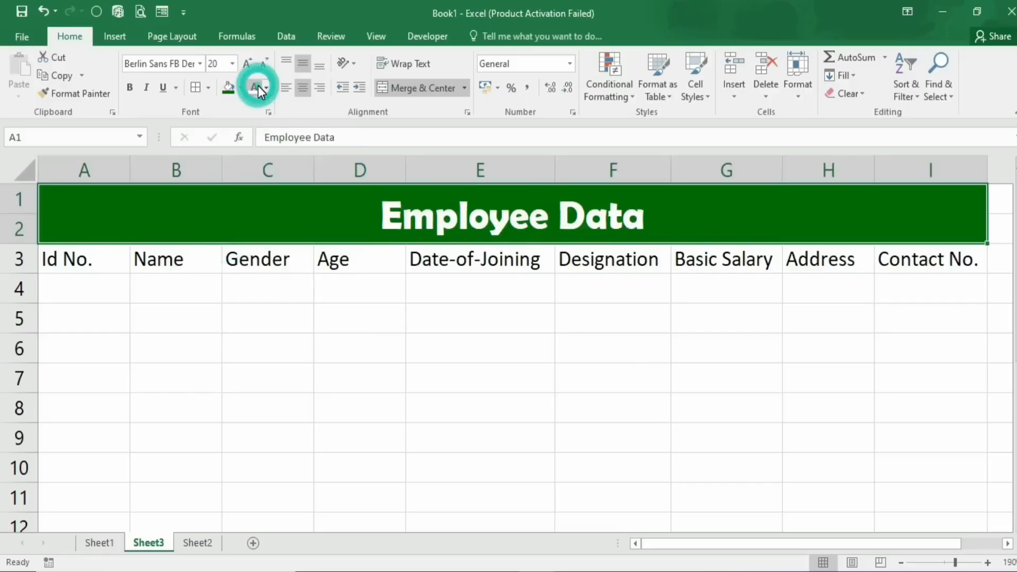
left_click_drag(79, 259, 932, 249)
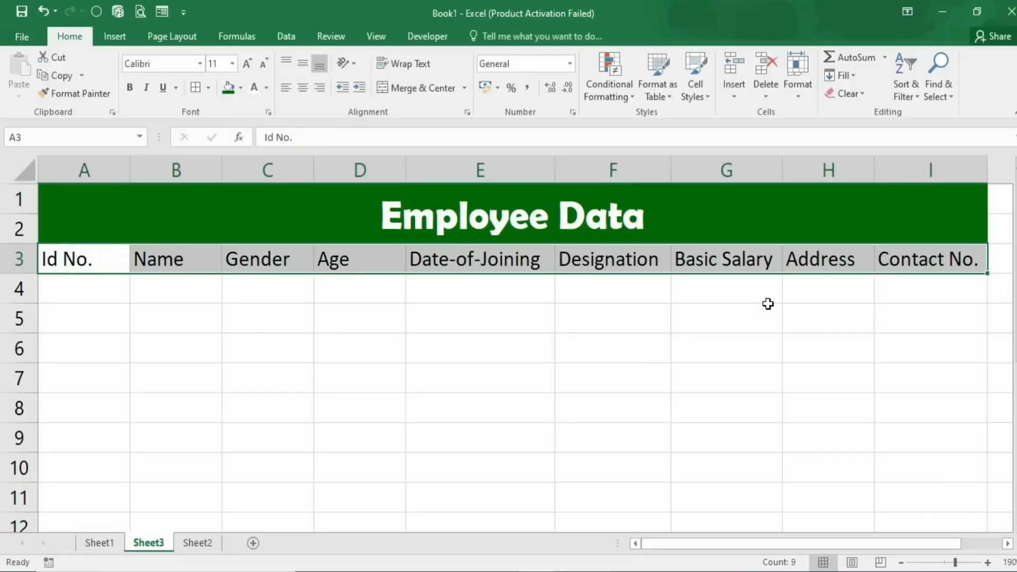
Give the A3:I3 header row a yellow fill and bold text
left_click(240, 88)
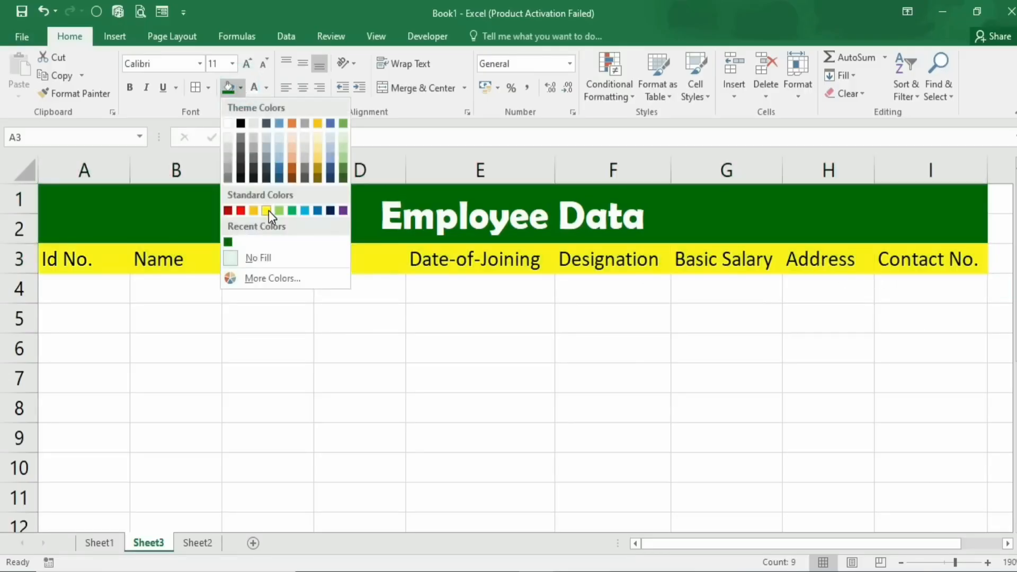
left_click(267, 210)
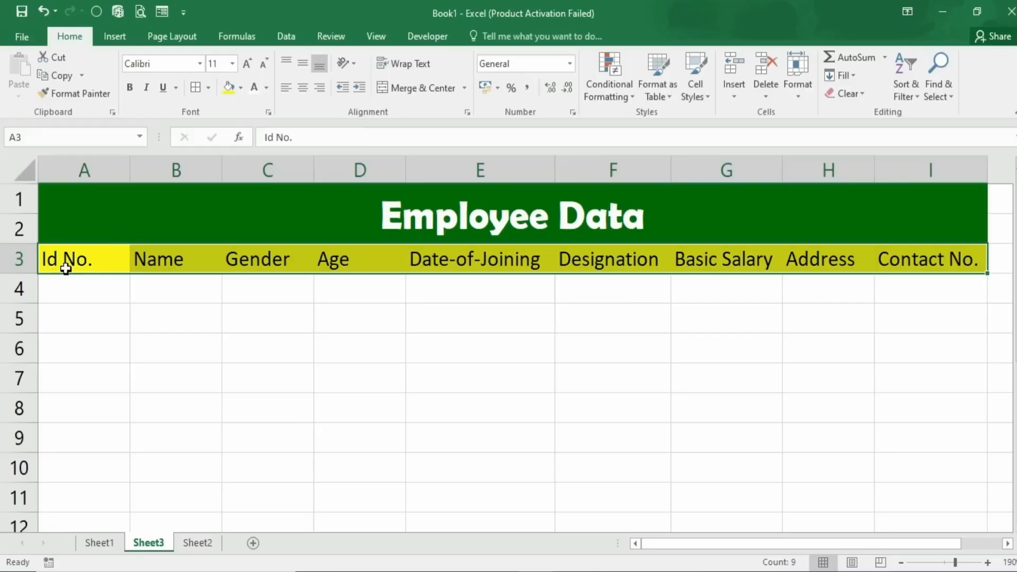
left_click(130, 89)
scroll(388, 379, "down", 2)
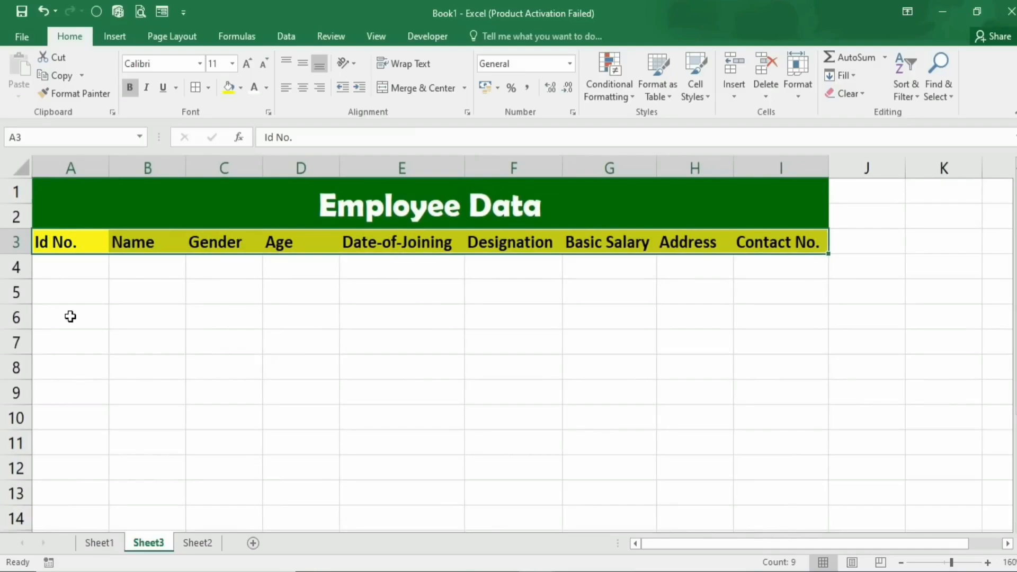
key("ctrl+q")
left_click(86, 310)
Apply All Borders to the table range A3:I13
left_click(59, 261)
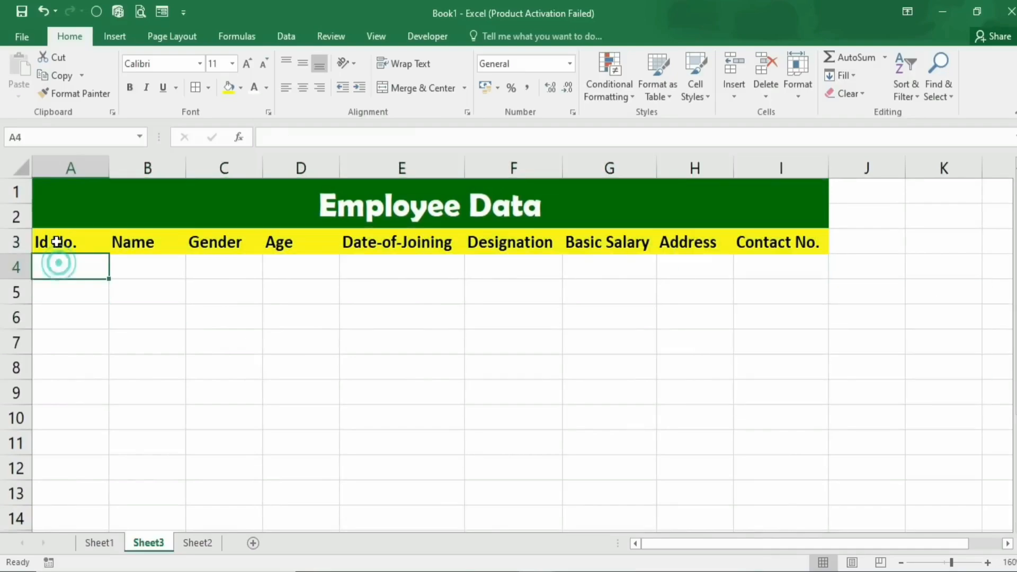
left_click_drag(56, 243, 818, 504)
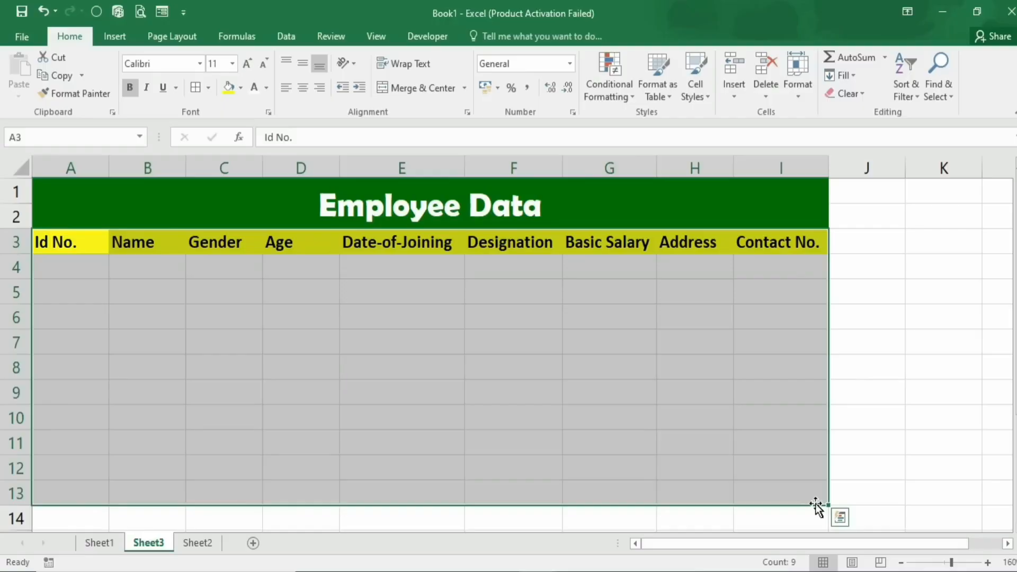
left_click(207, 88)
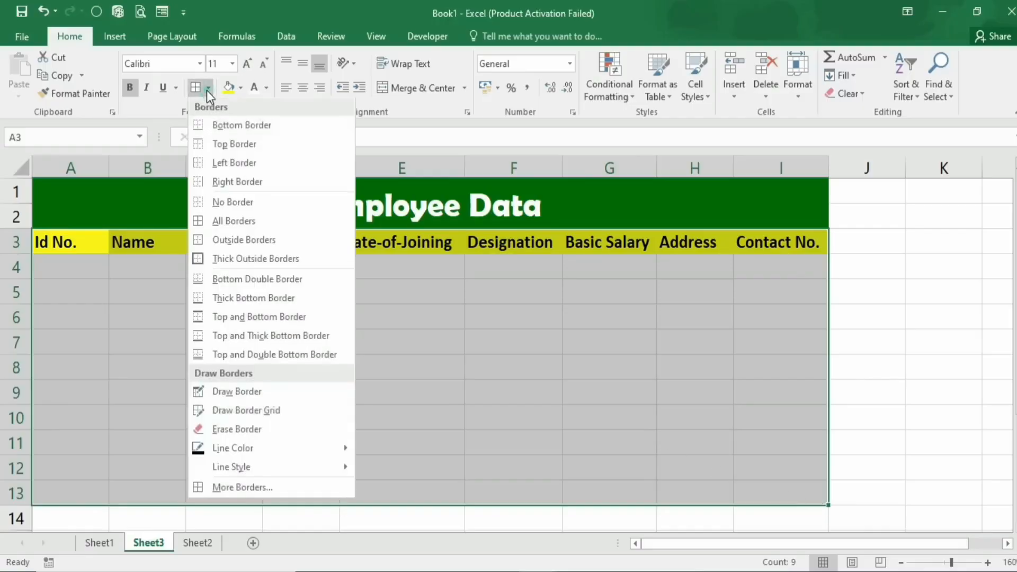
left_click(220, 221)
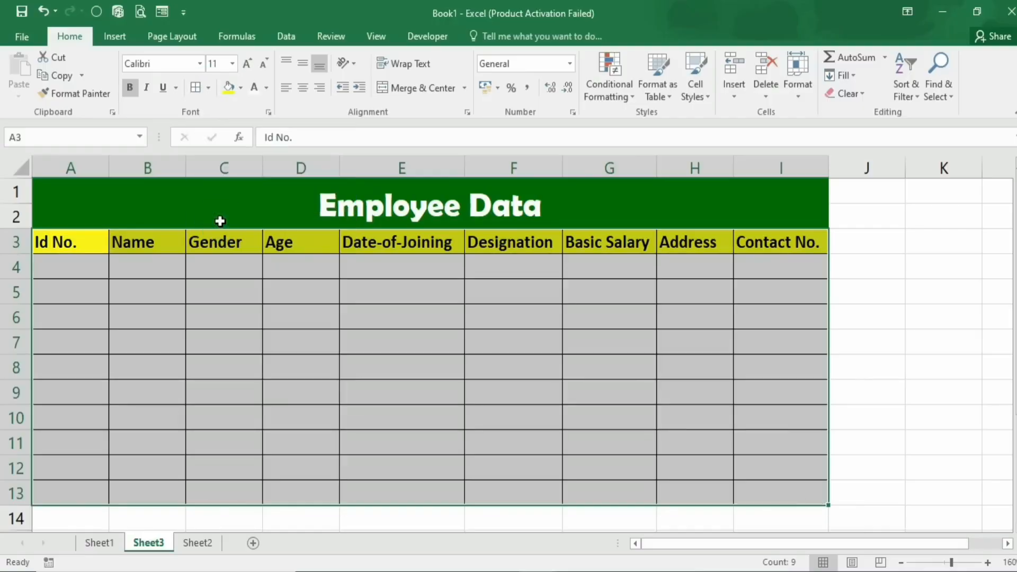
scroll(318, 315, "up", 1)
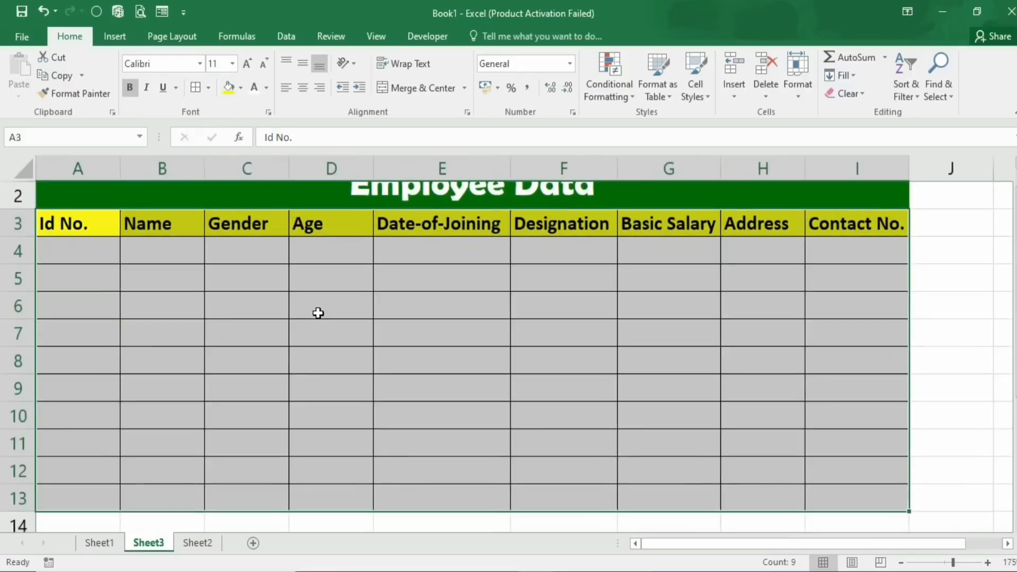
scroll(318, 315, "down", 1)
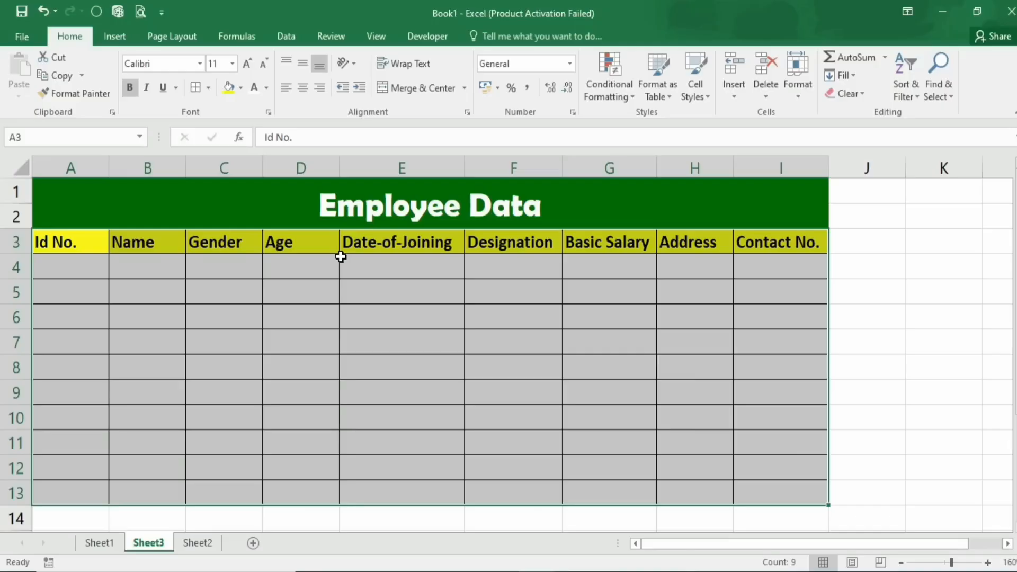
left_click(249, 264)
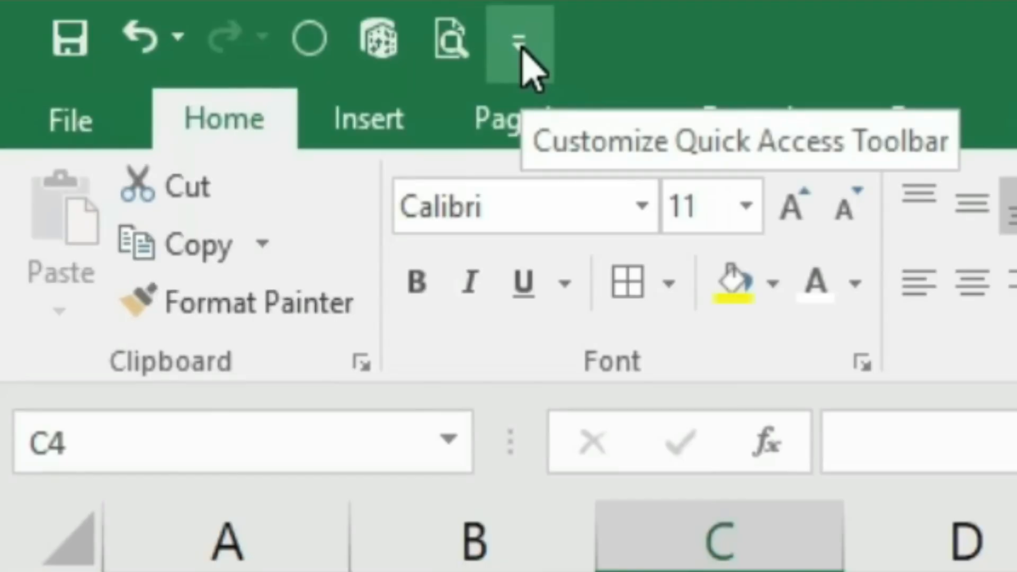
Add the Form command from All Commands to the Quick Access Toolbar and confirm with OK
left_click(520, 42)
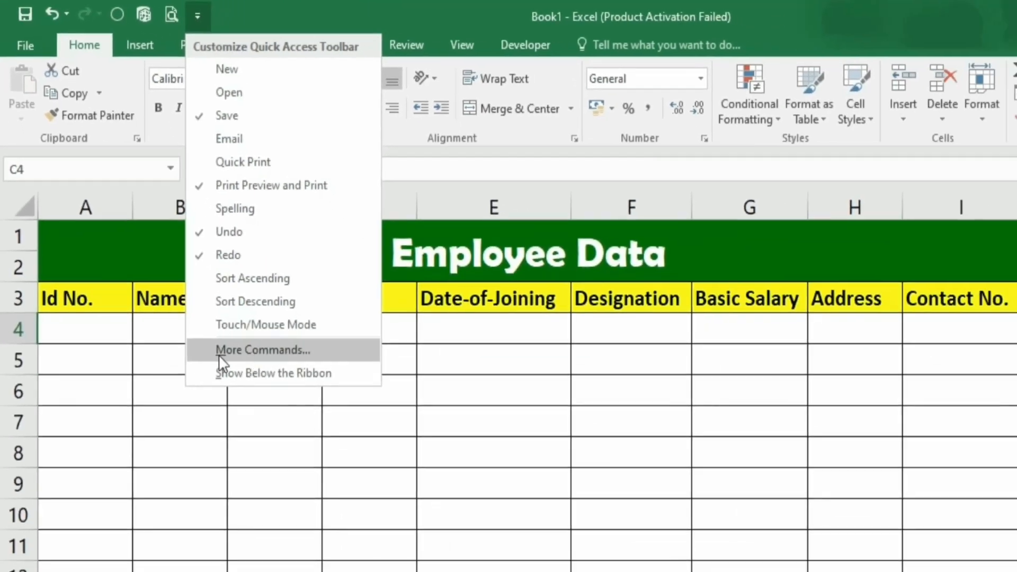
left_click(227, 344)
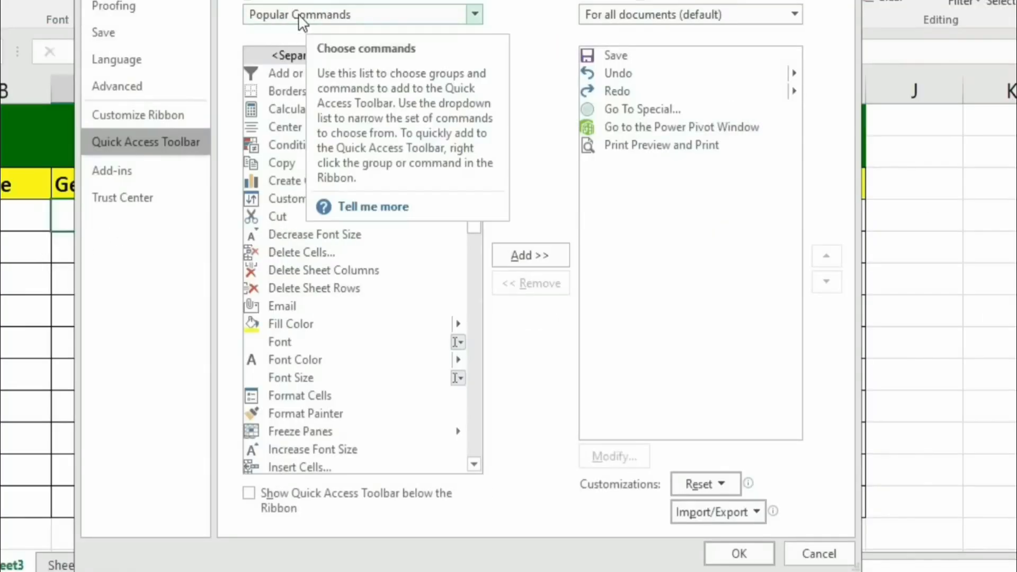
left_click(475, 14)
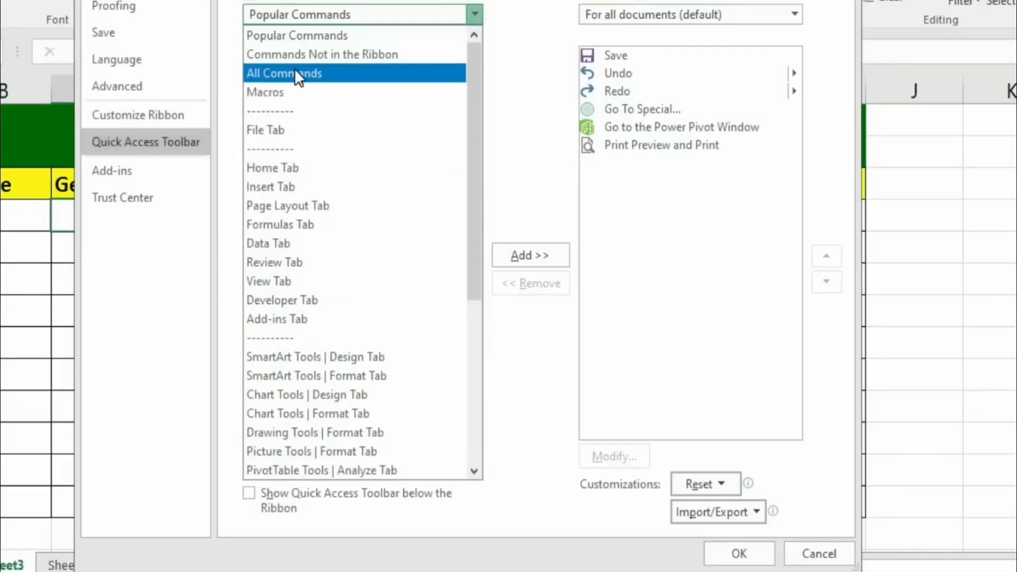
left_click(315, 75)
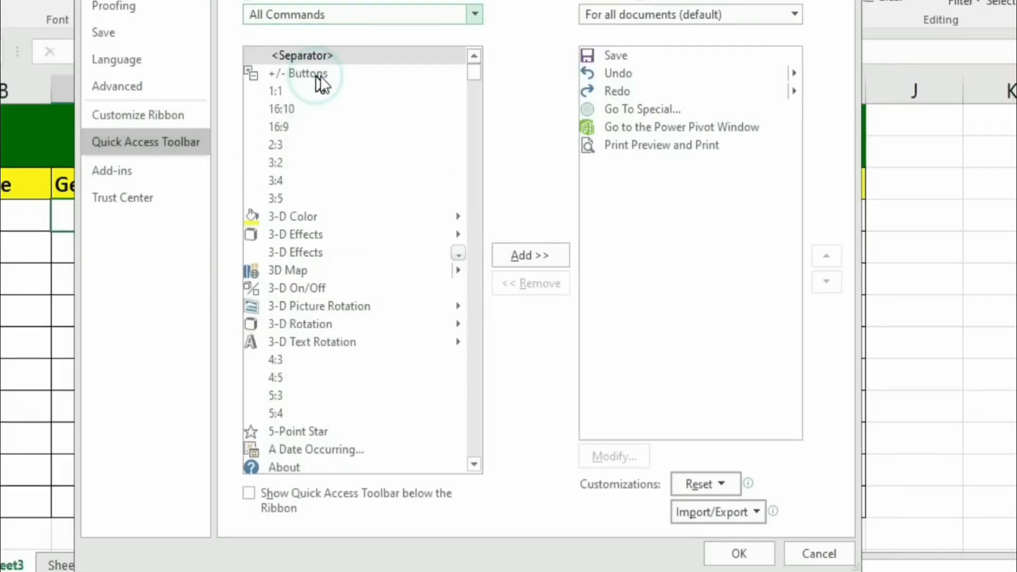
left_click_drag(473, 73, 473, 99)
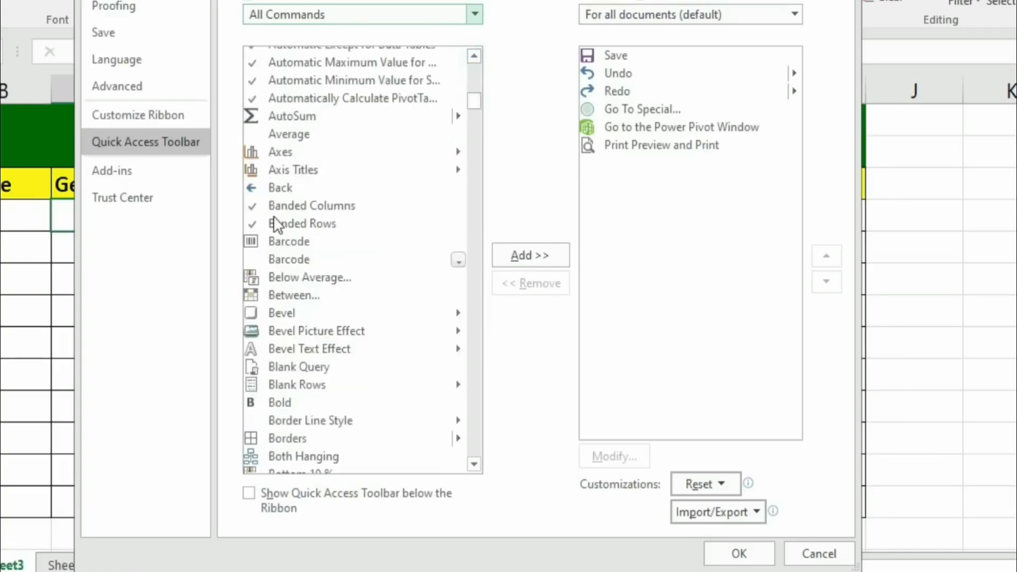
left_click_drag(478, 100, 482, 196)
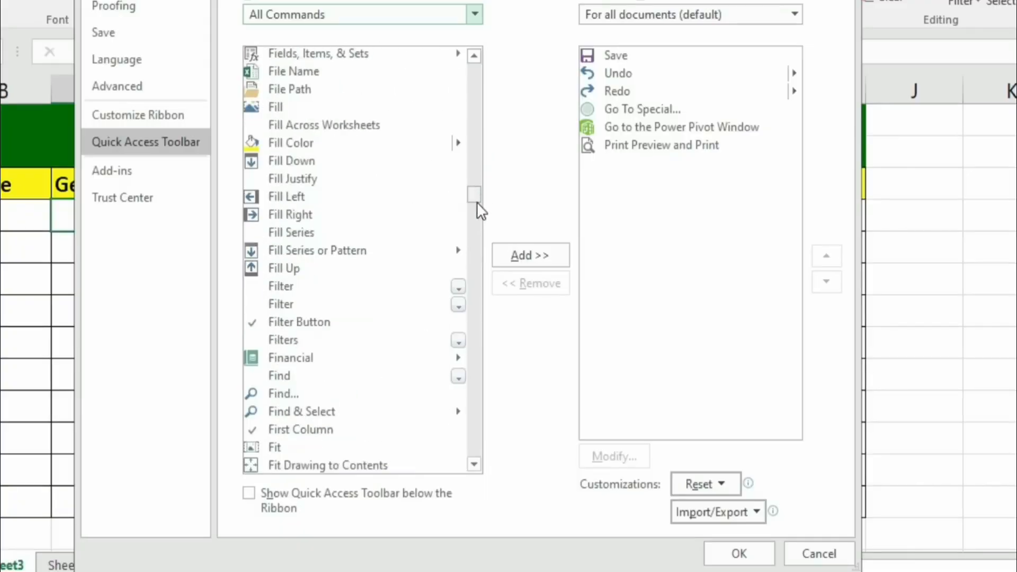
scroll(281, 398, "down", 4)
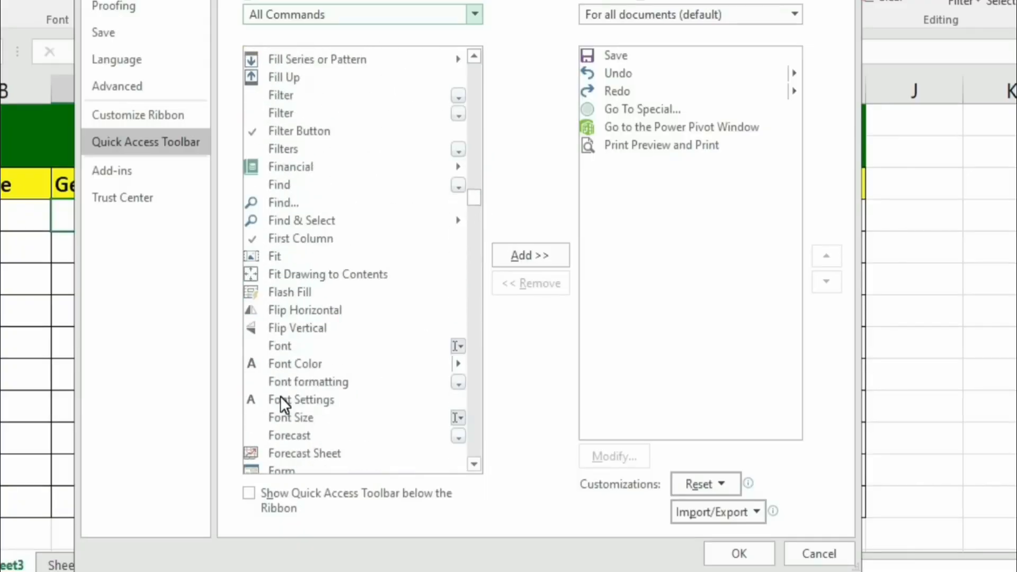
scroll(281, 397, "down", 3)
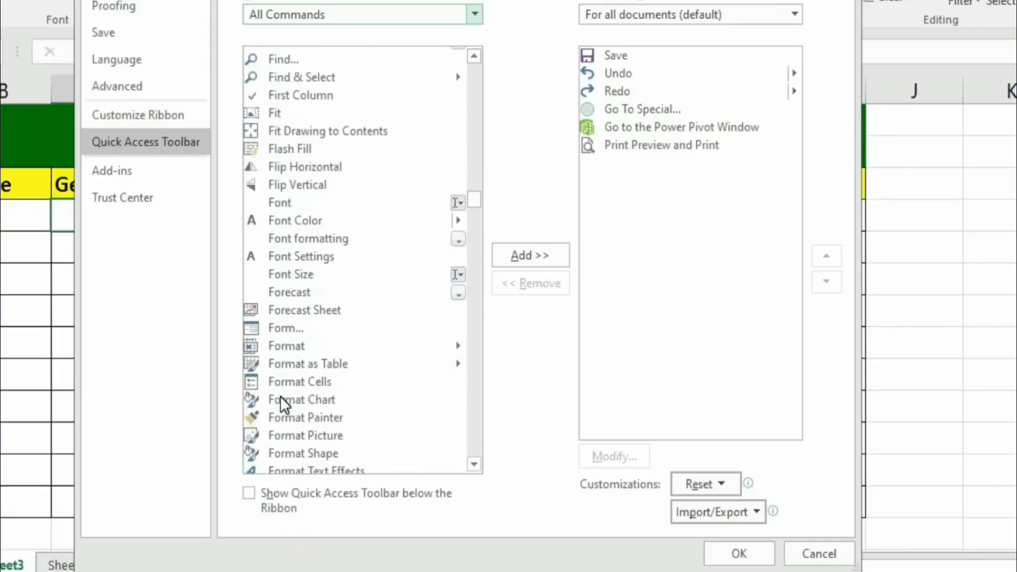
left_click(278, 330)
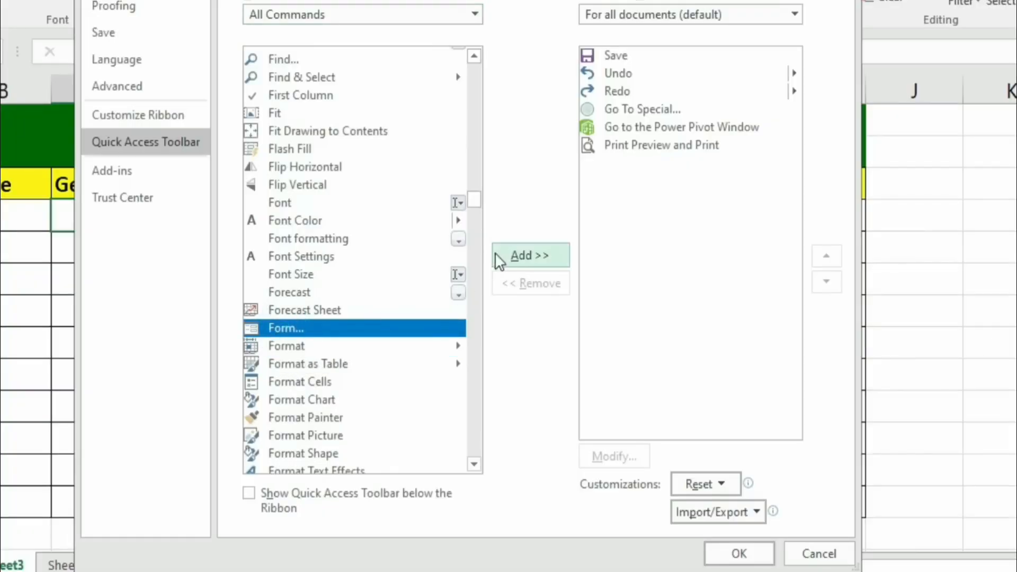
left_click(515, 254)
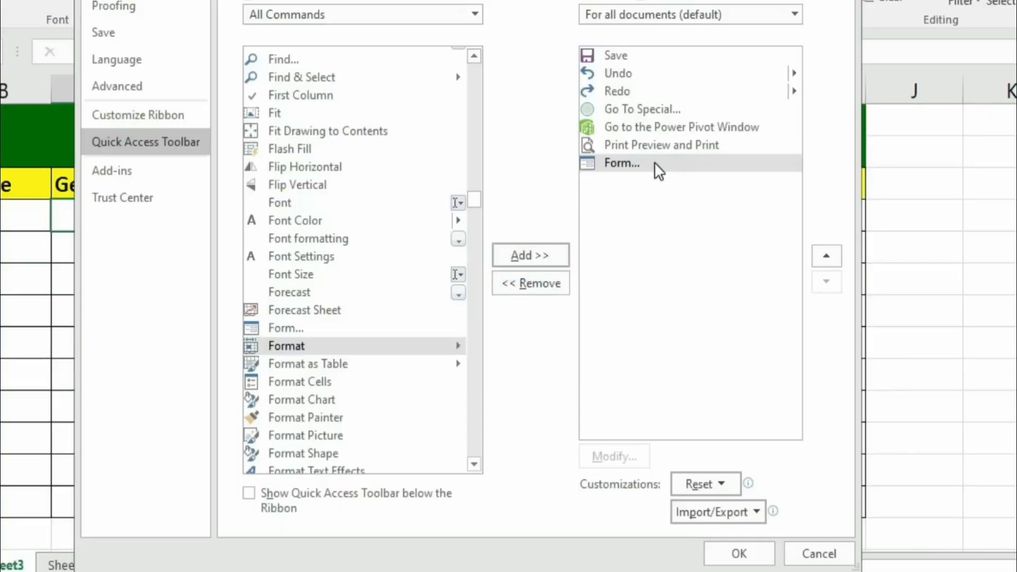
left_click(753, 554)
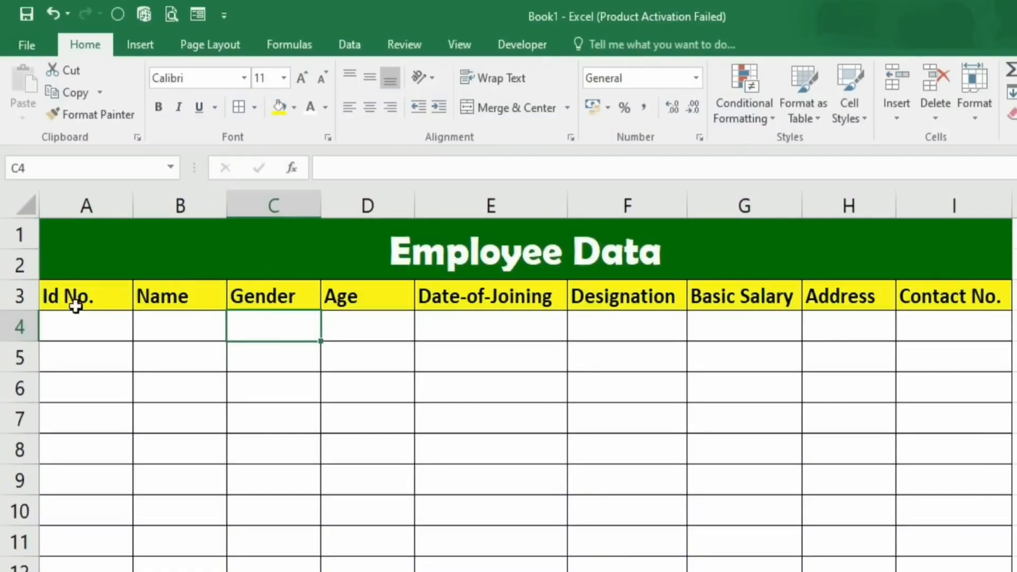
Open the Form for the Employee Data table, accept the header row as labels, and move it aside
left_click_drag(77, 297, 960, 295)
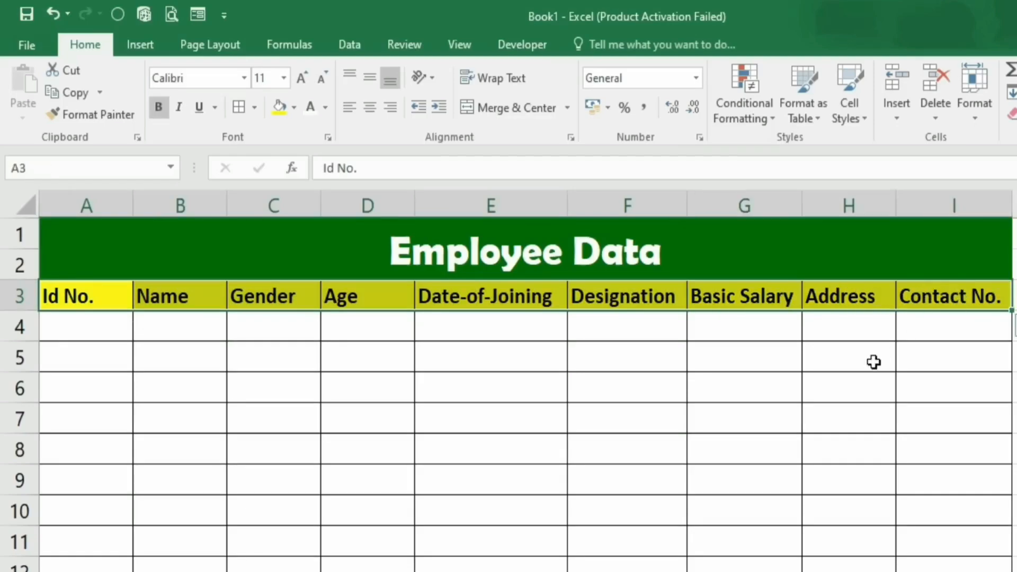
left_click(197, 15)
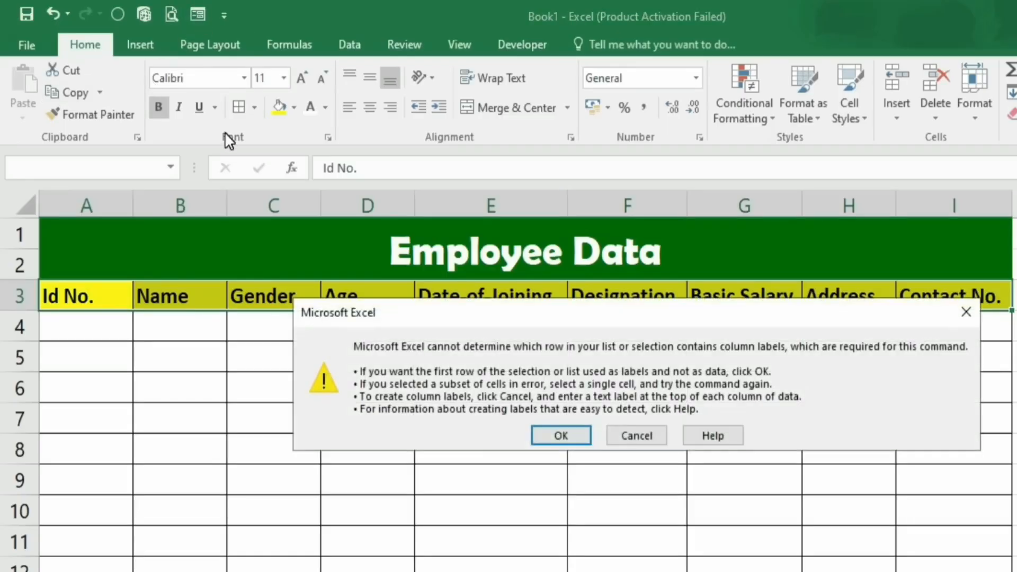
left_click(561, 435)
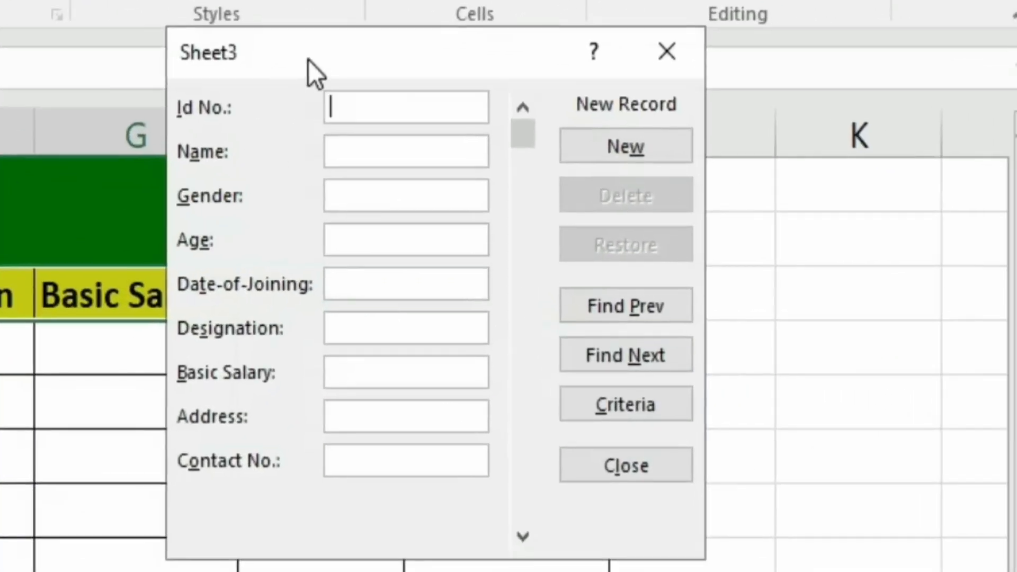
left_click_drag(752, 141, 642, 315)
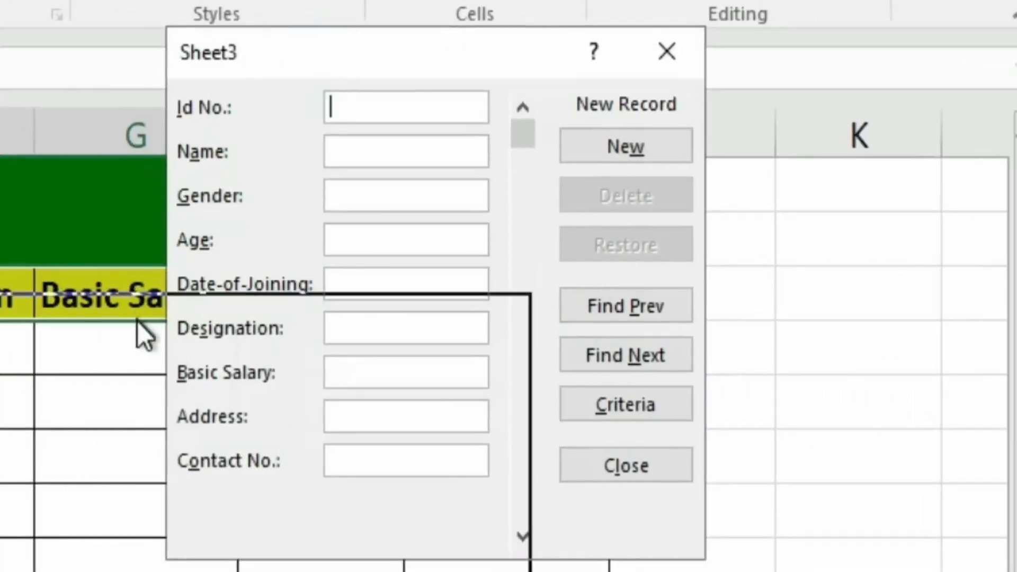
left_click_drag(138, 321, 27, 399)
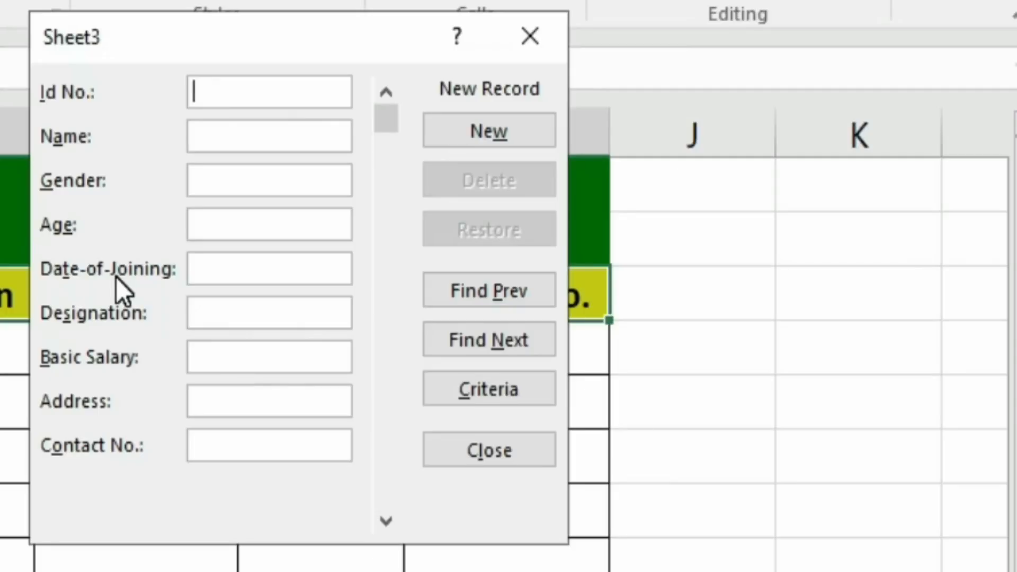
Enter Id 10301, the employee's name, gender Male and age 26 in the data form
type("100")
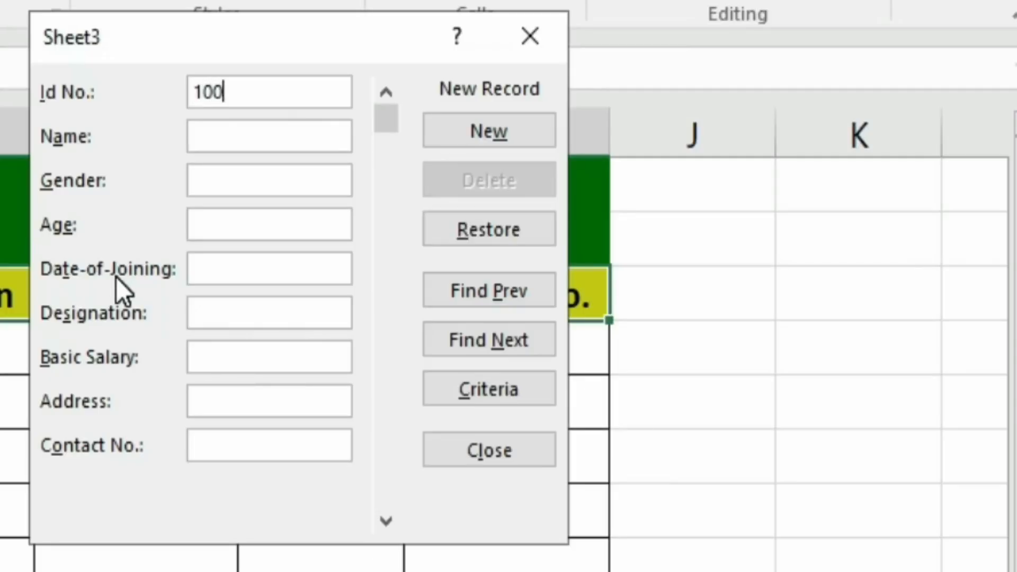
key("BackSpace")
type("301")
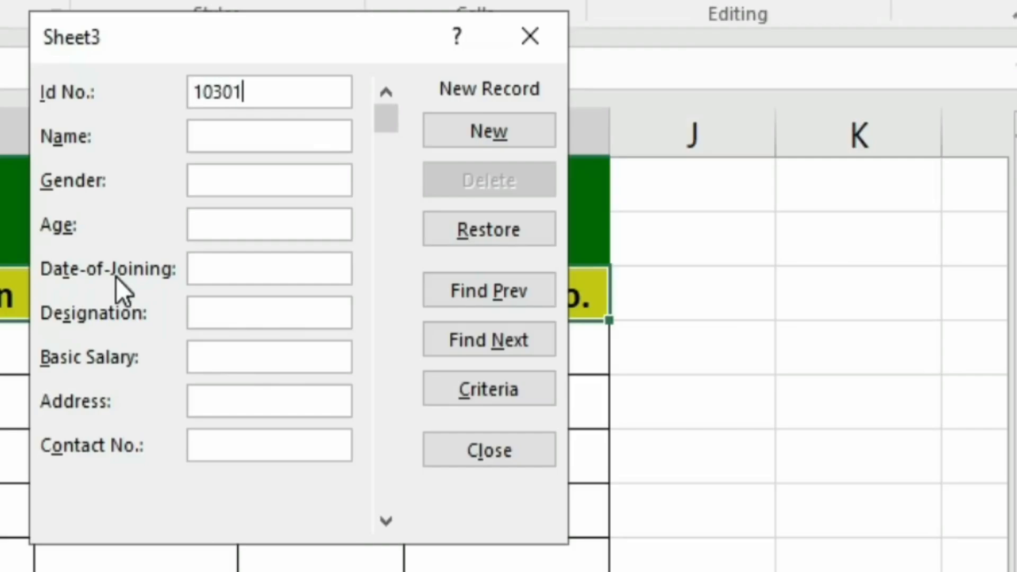
key("Tab")
type("Rajesh")
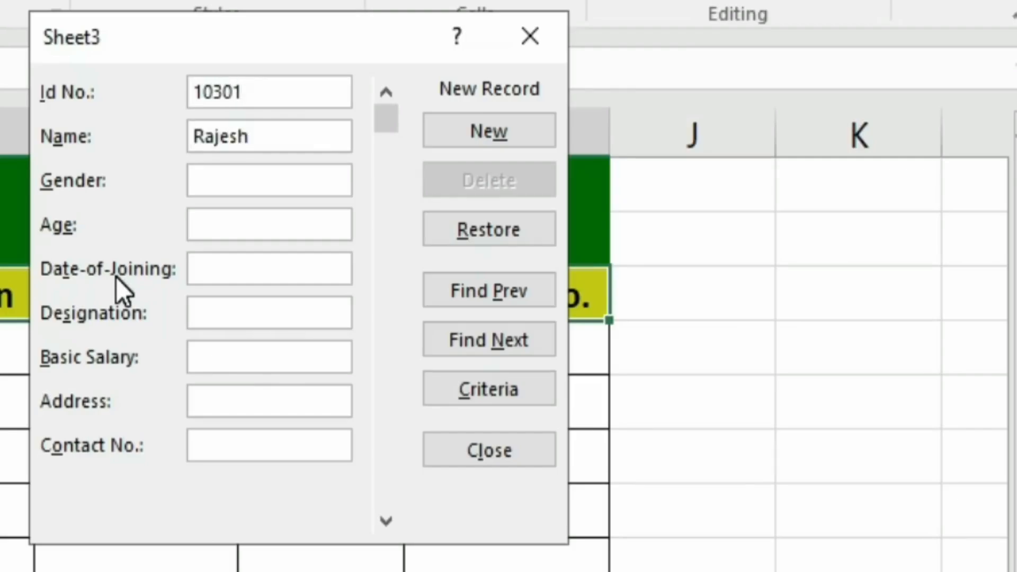
key("Tab")
type("Male")
key("Tab")
type("26")
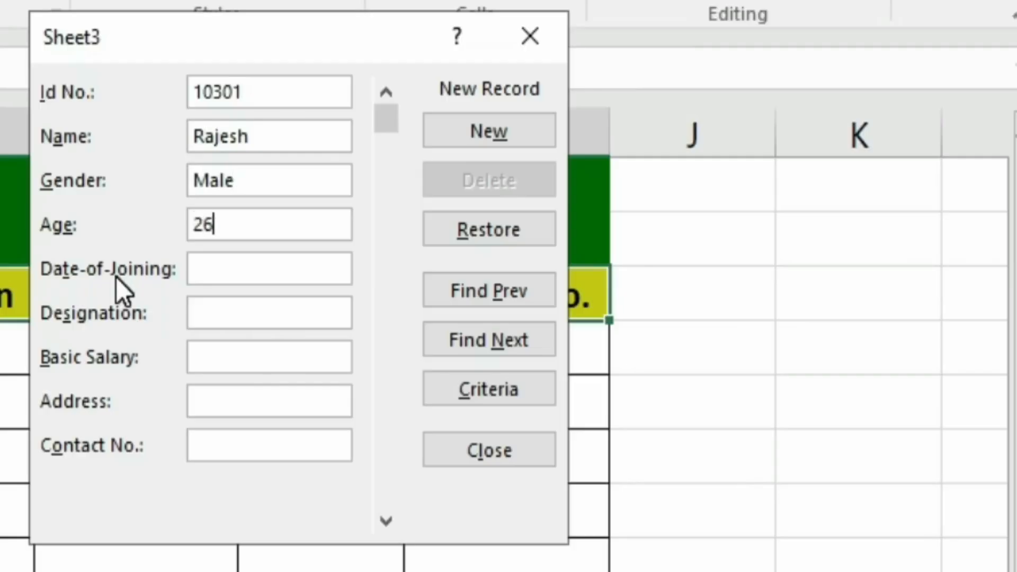
key("Tab")
Fill in joining date 25-05-2021, Manager, salary 45000, address and contact number, then add the record
type("25-05-2021")
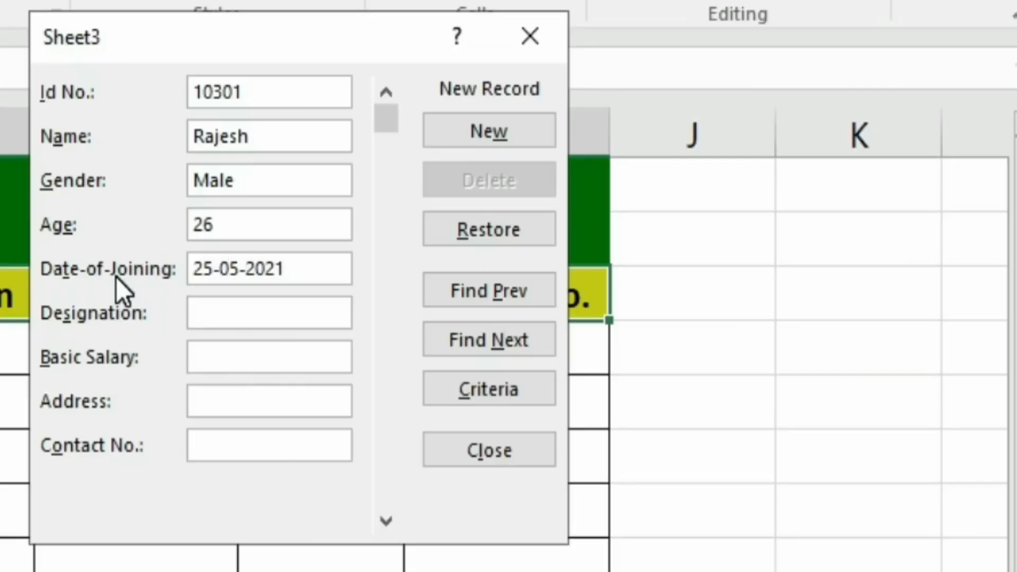
key("Tab")
type("Manager")
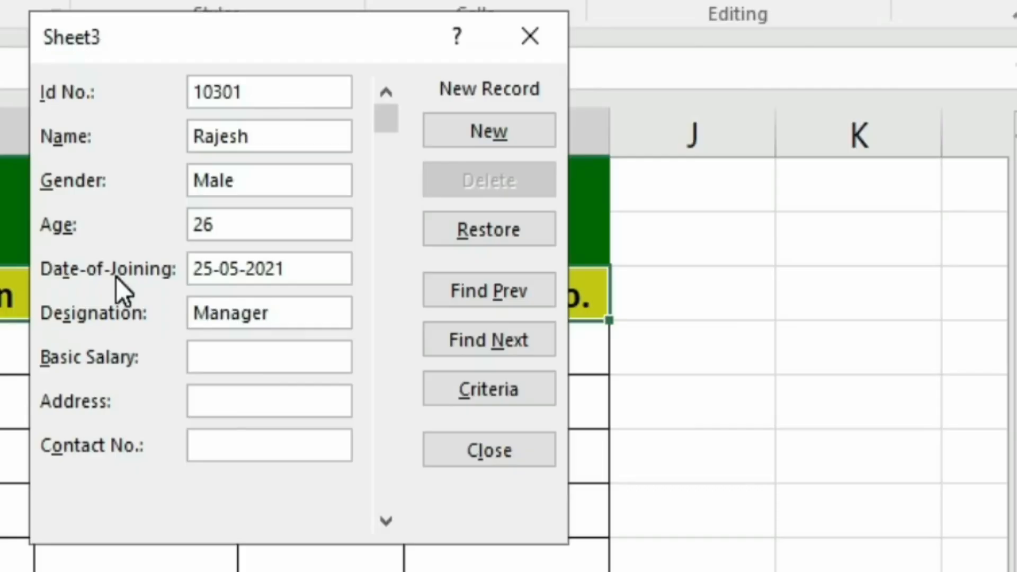
key("Tab")
type("45000")
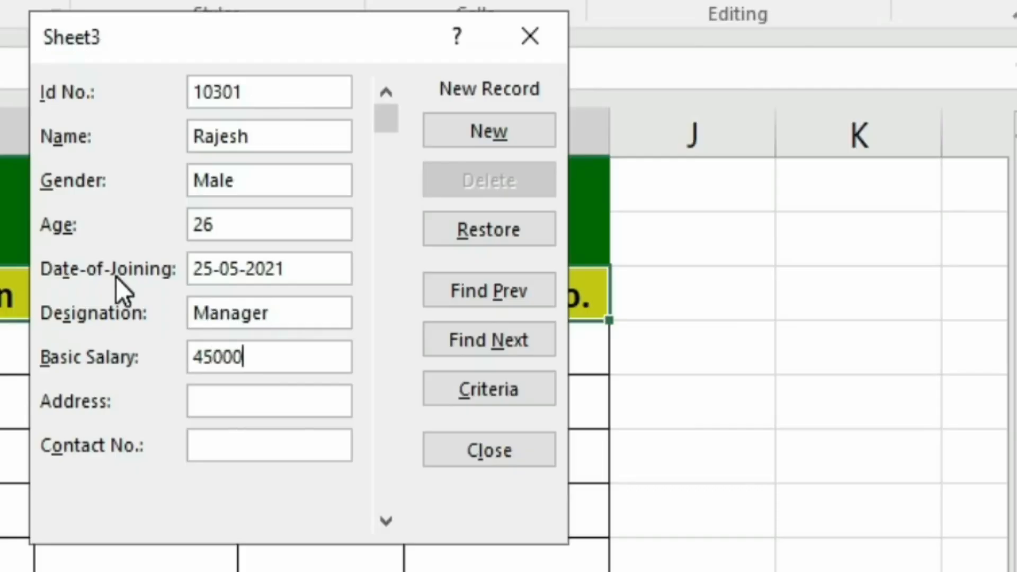
key("Tab")
type("Sec-45")
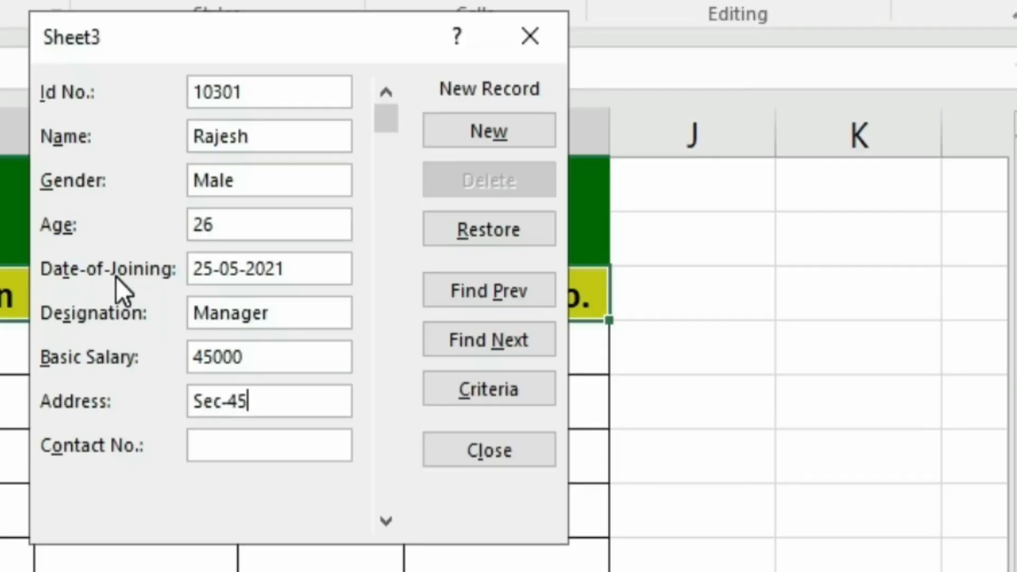
type(", Noida")
key("Tab")
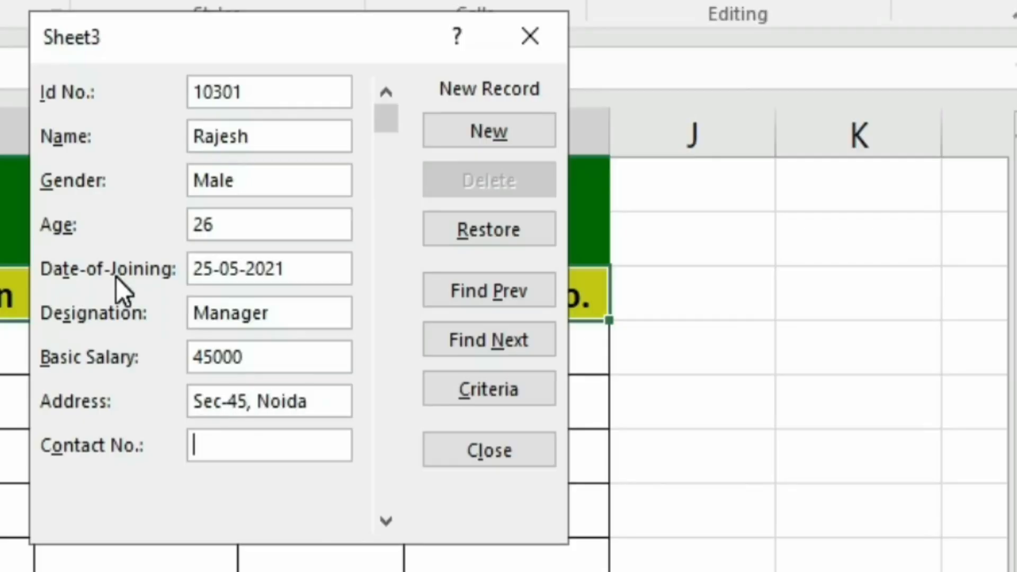
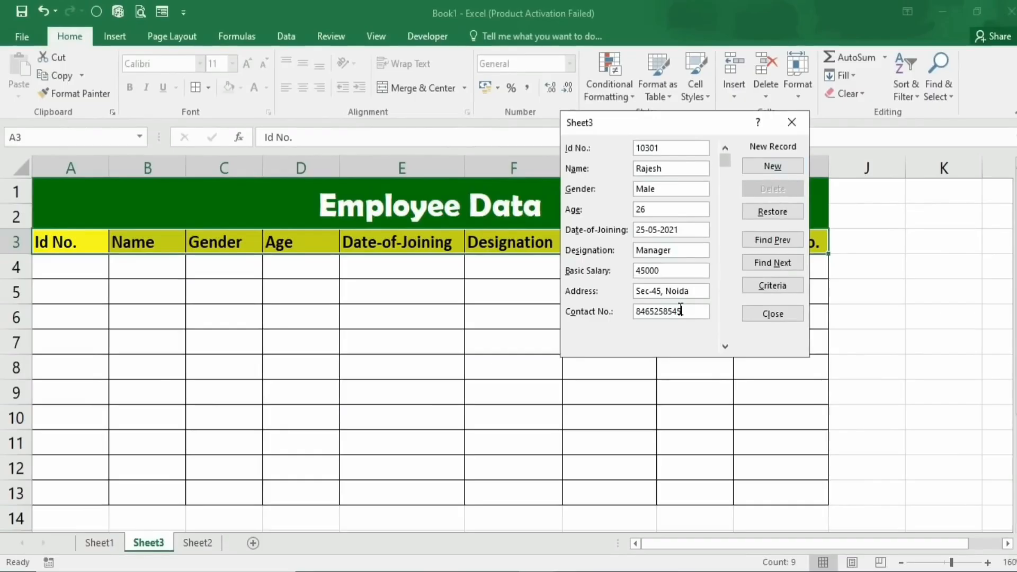
left_click(770, 167)
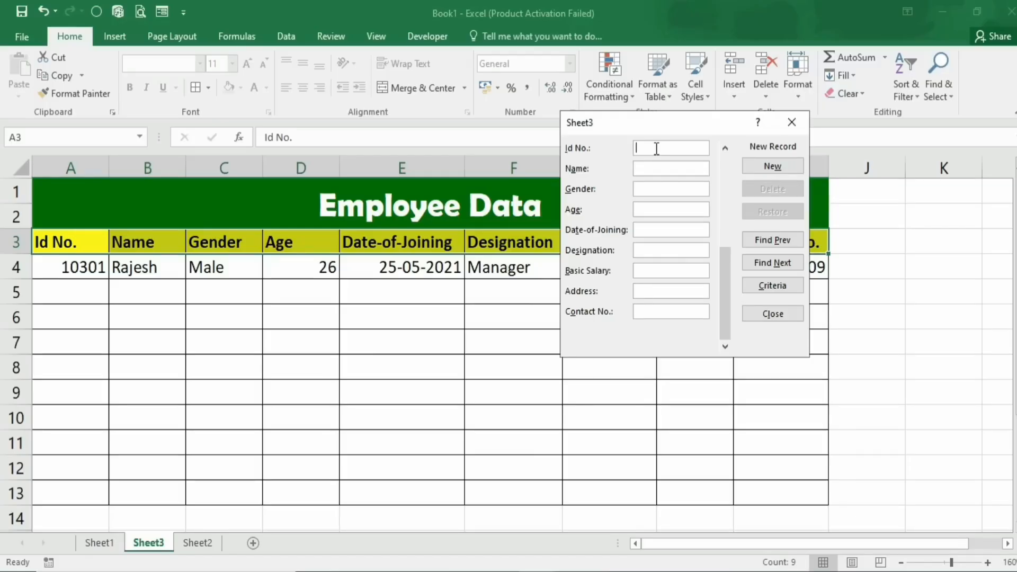
Enter Id 10302, the employee's name, gender Male and age 28 in the form
type("10302")
key("Tab")
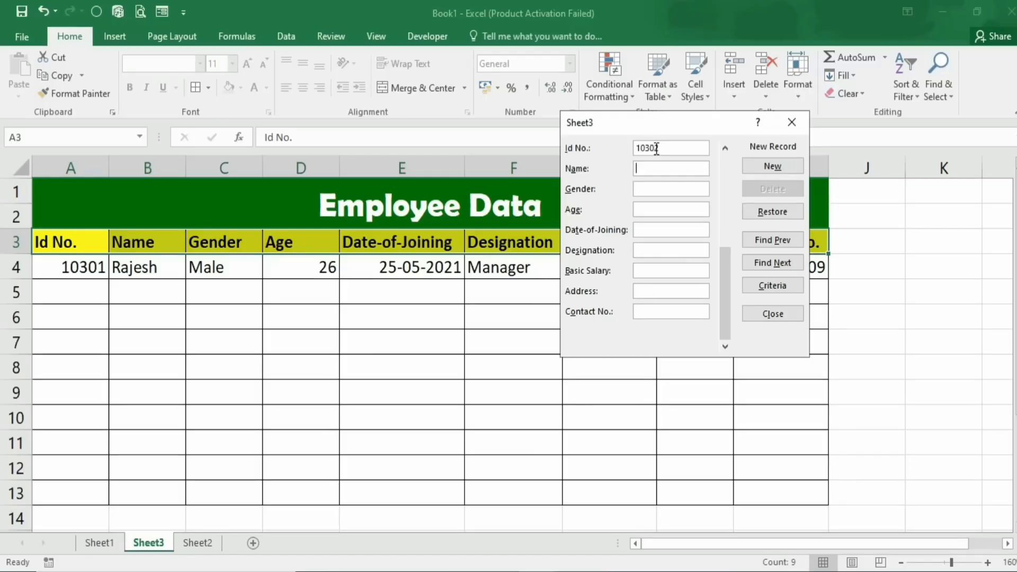
type("Mohd")
key("BackSpace")
key("BackSpace")
type("han")
key("Tab")
type("Male")
type("28")
key("Tab")
Add joining date 28-06-2021, Asst. manager, salary 35000, address and contact number, then save the record
type("28-06-2021")
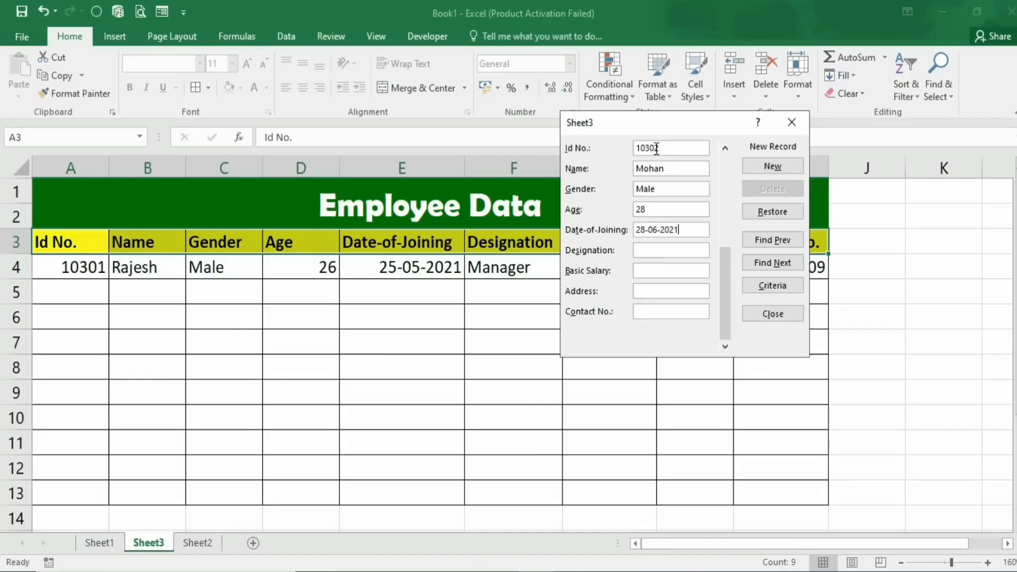
key("Tab")
type("Asst. manager")
key("Tab")
type("35000")
key("Tab")
type("Sec-")
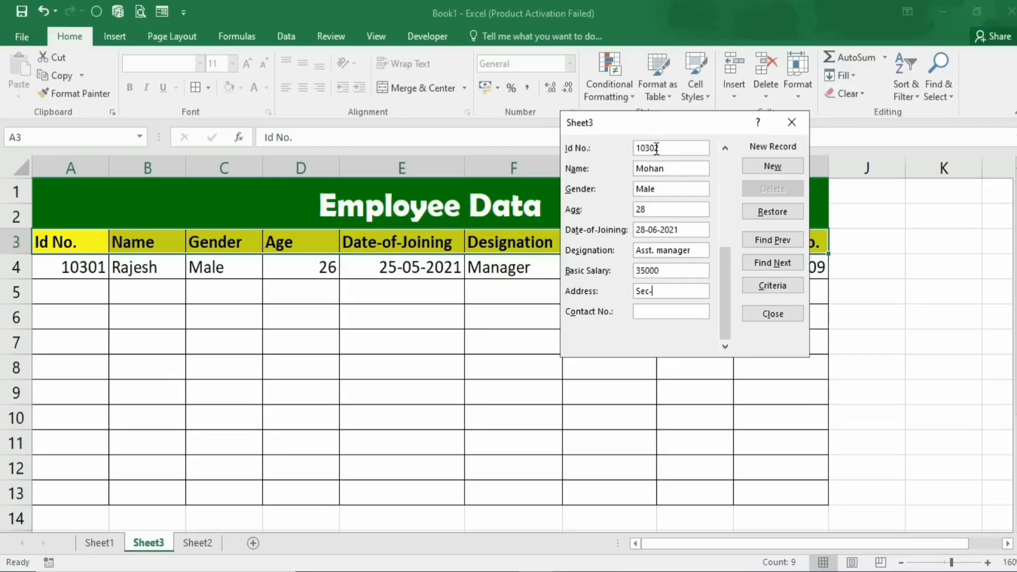
type("43, Noida")
key("Tab")
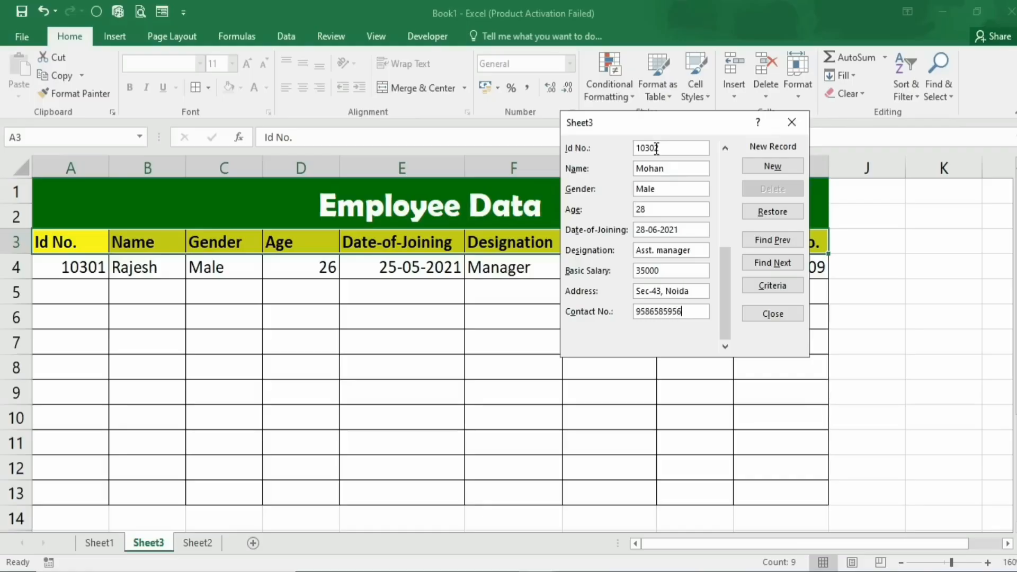
left_click(763, 169)
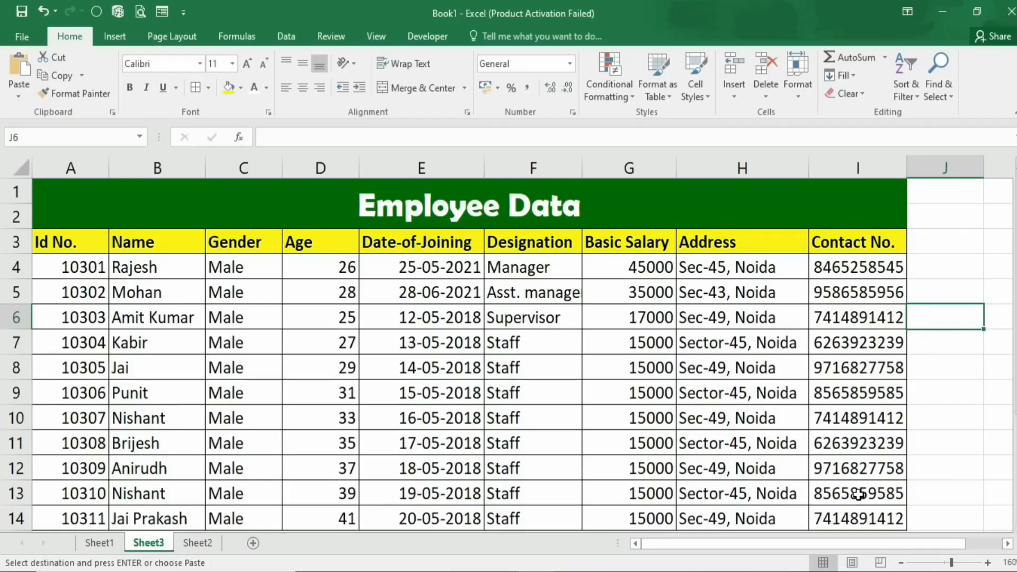
Overwrite B9 with the same employee name as B4, then select the Name column from B4 down
left_click(139, 393)
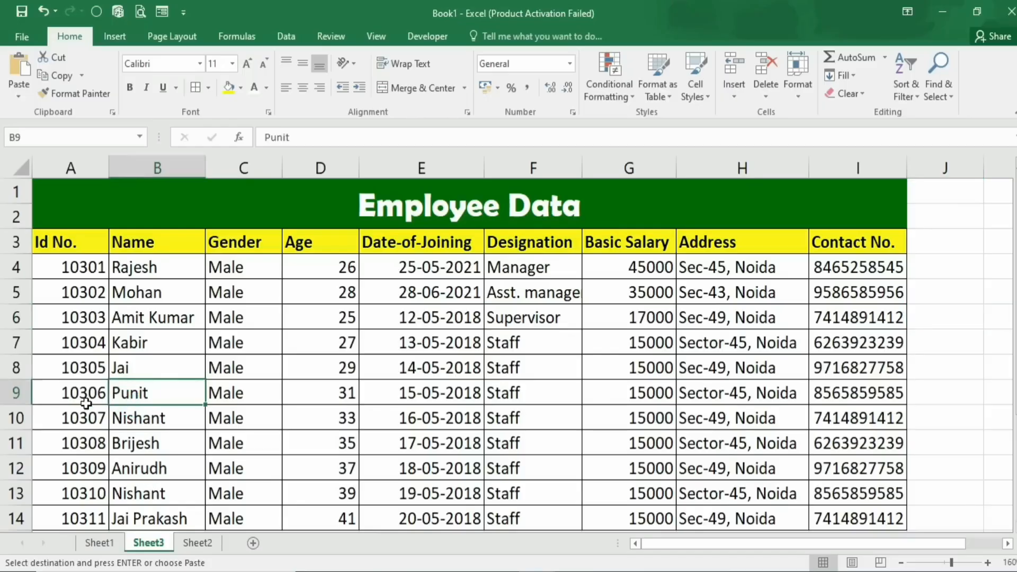
type("Rajeh")
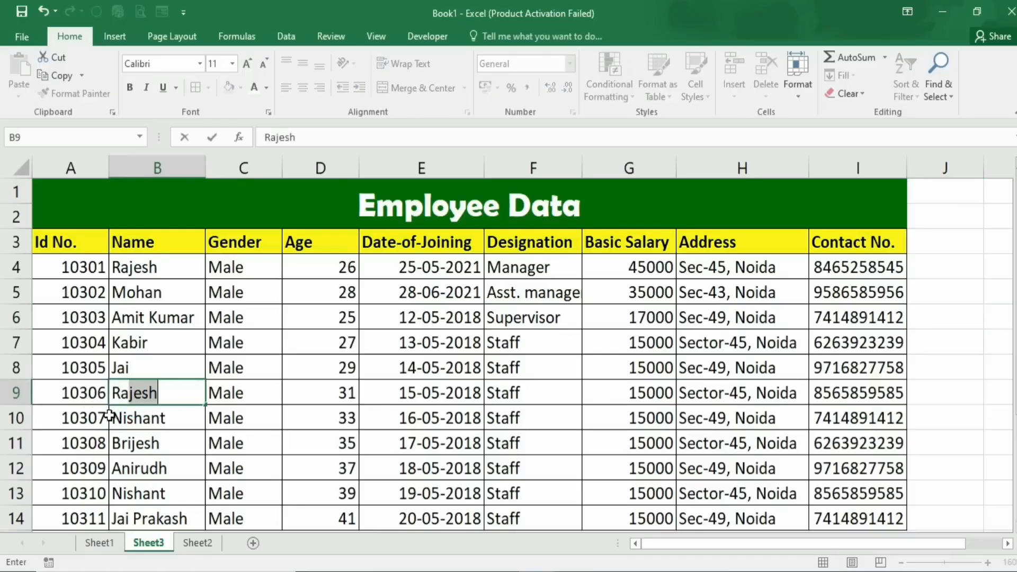
key("BackSpace")
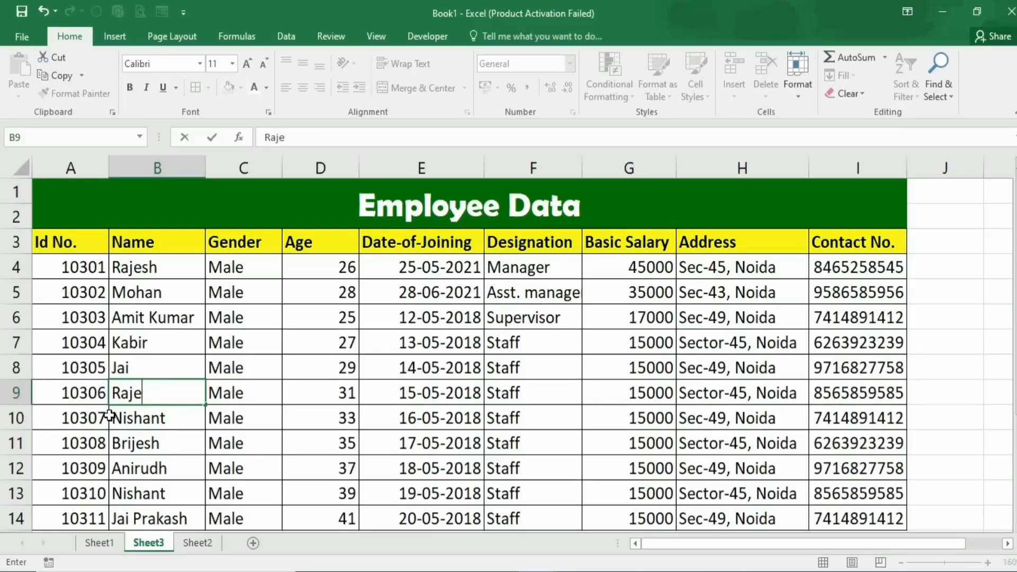
type("s")
key("BackSpace")
key("BackSpace")
type("j")
key("BackSpace")
type("sh")
key("Return")
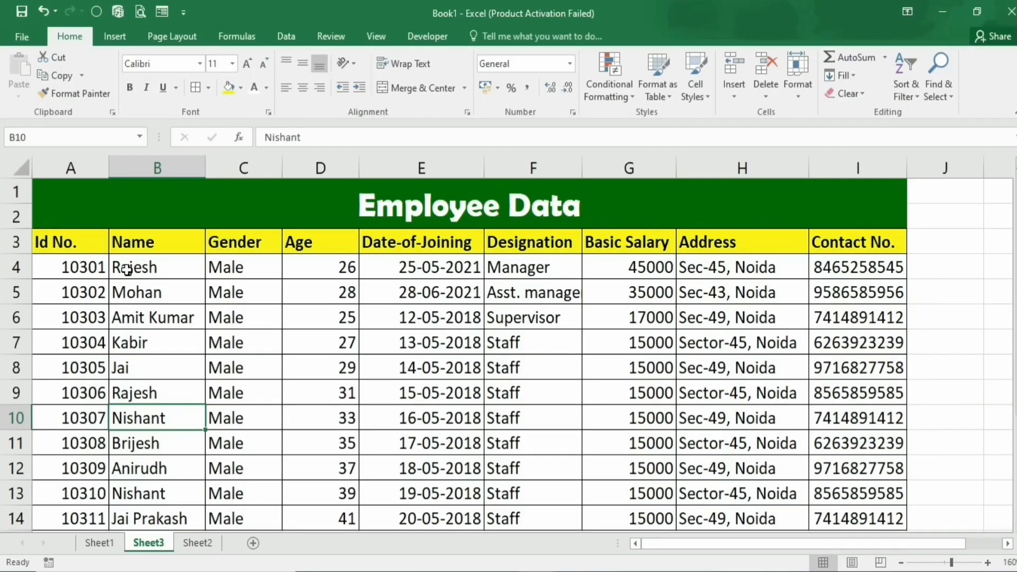
left_click_drag(127, 267, 204, 517)
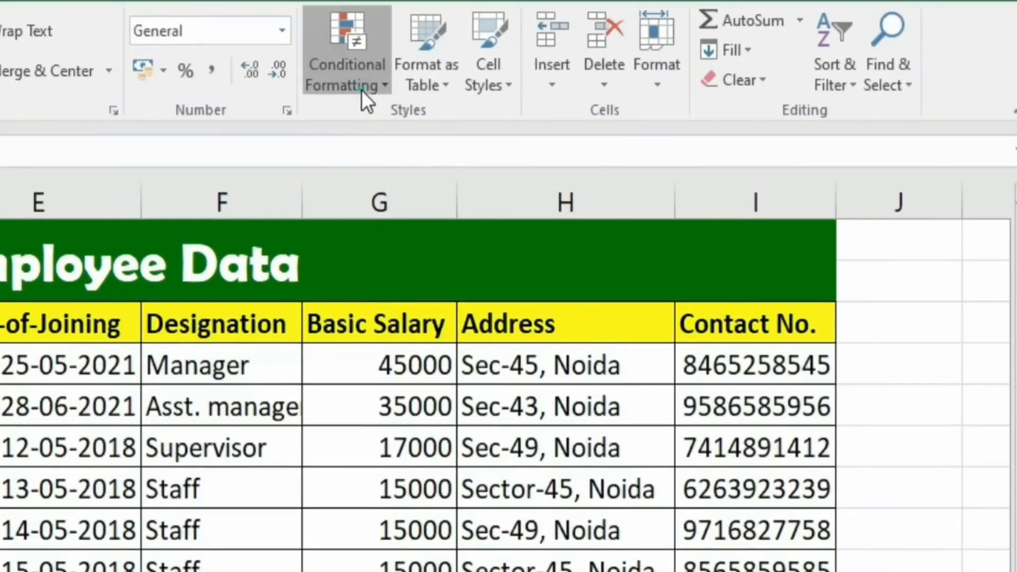
Highlight duplicate names in B4:B14 with Light Red Fill and Dark Red Text
left_click(384, 84)
mouse_move(385, 122)
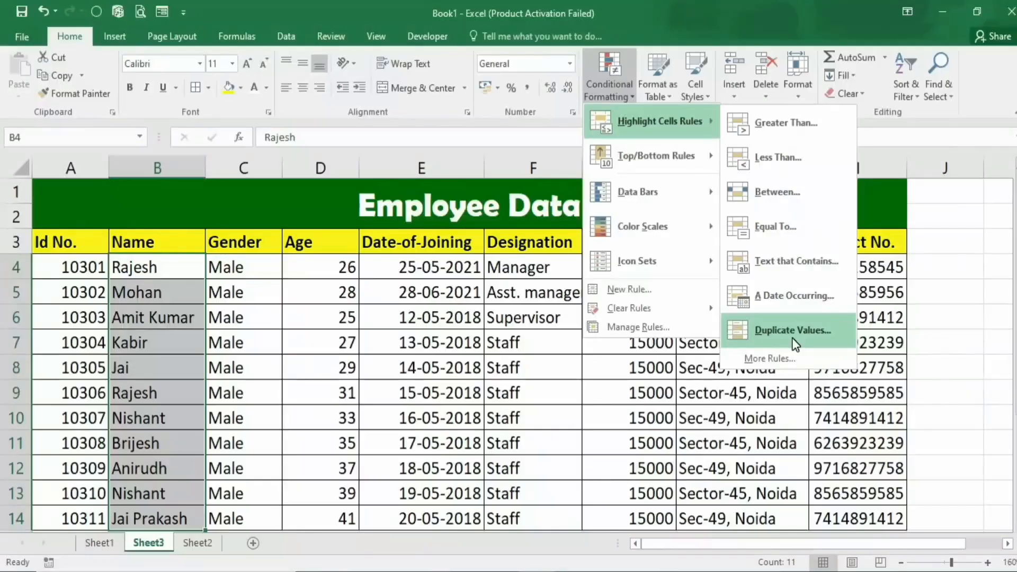
left_click(648, 481)
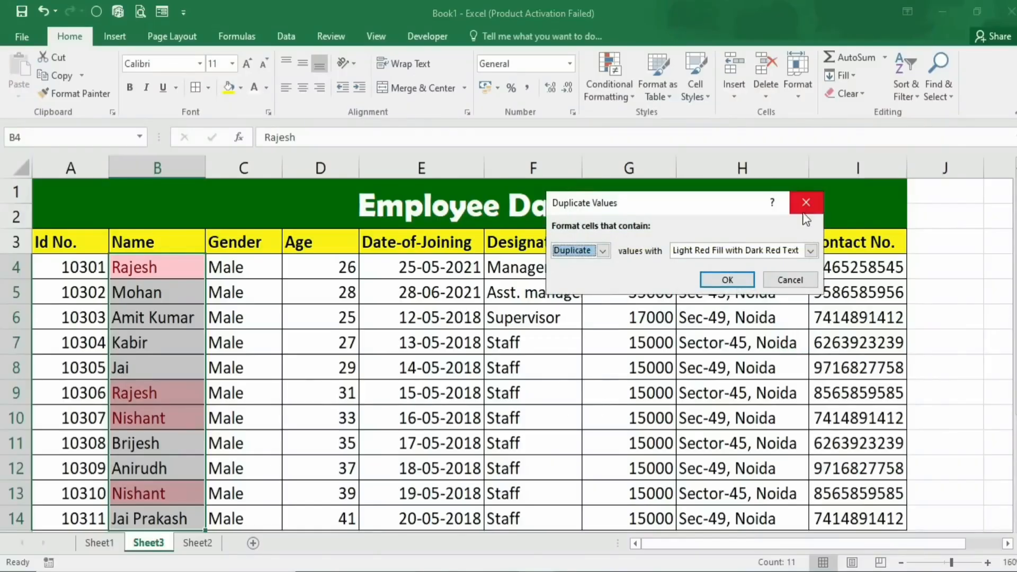
left_click(738, 281)
scroll(212, 318, "down", 1)
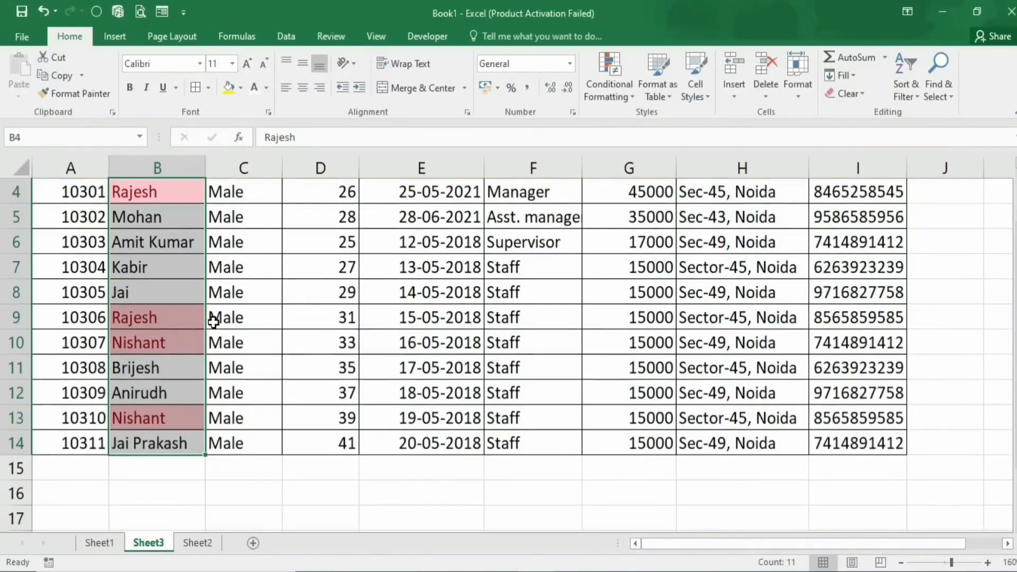
scroll(206, 312, "up", 1)
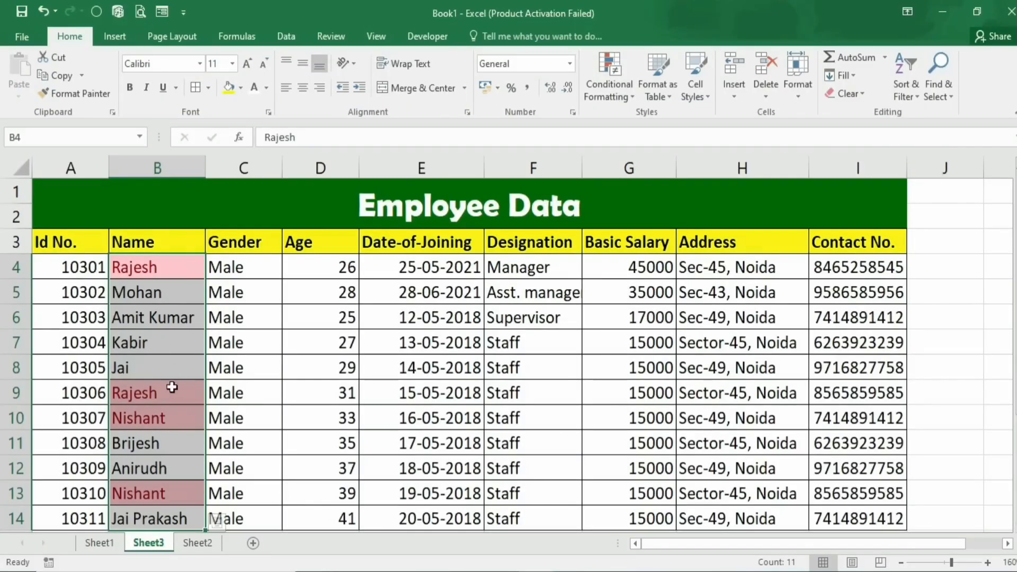
left_click(164, 408)
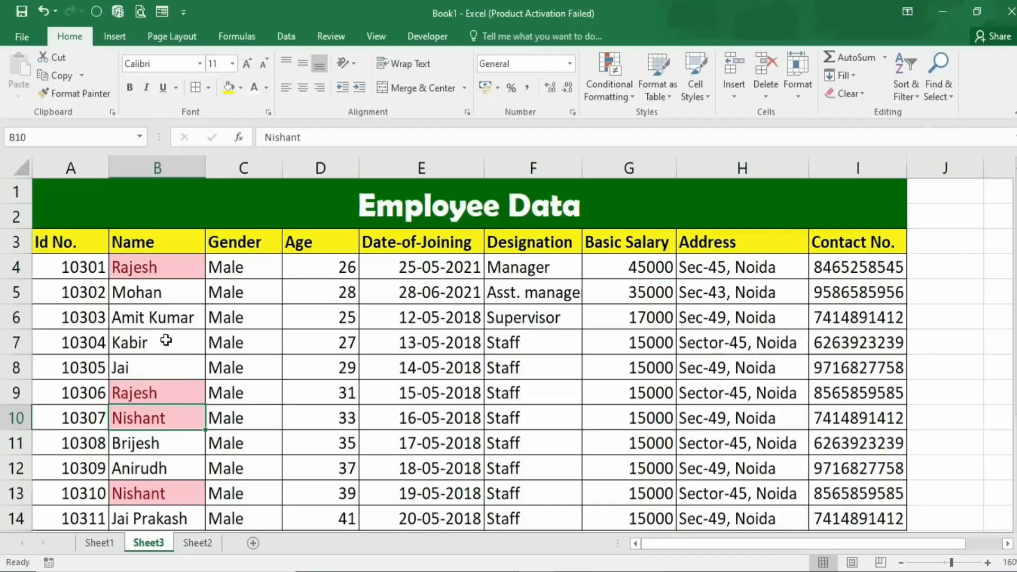
Clear the conditional formatting rules from the Name cells B4:B14
left_click_drag(153, 268, 162, 525)
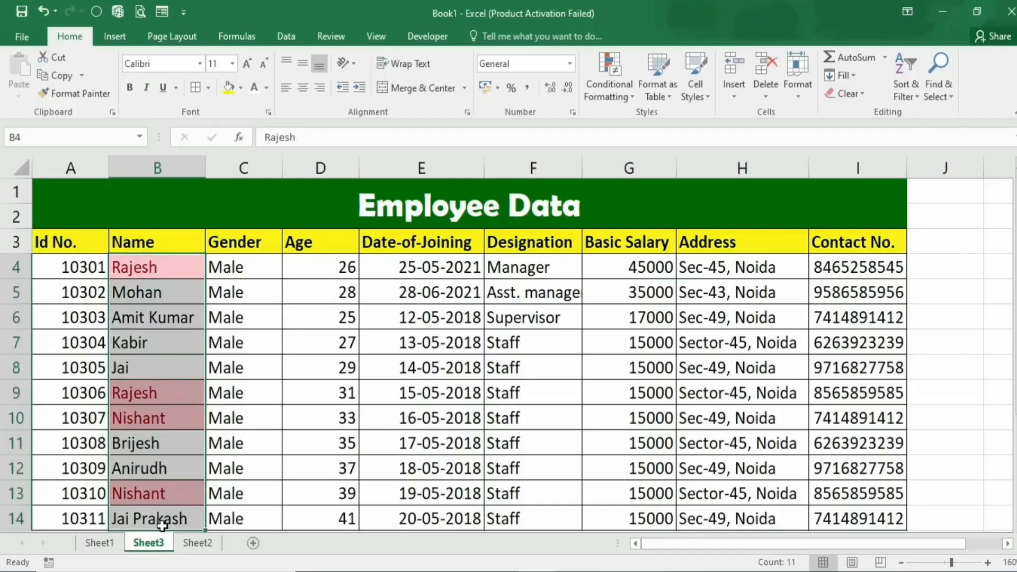
left_click(634, 96)
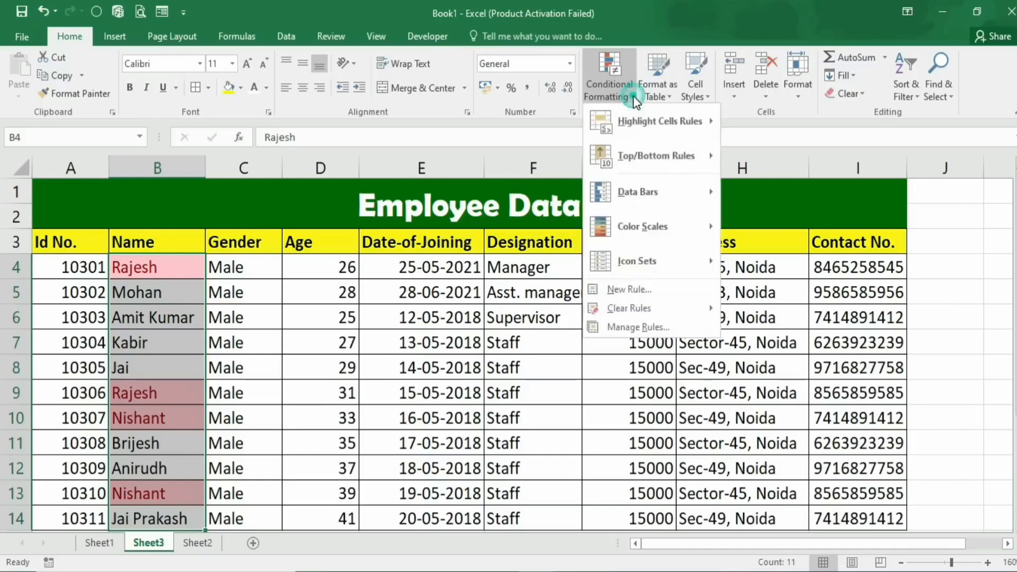
mouse_move(630, 312)
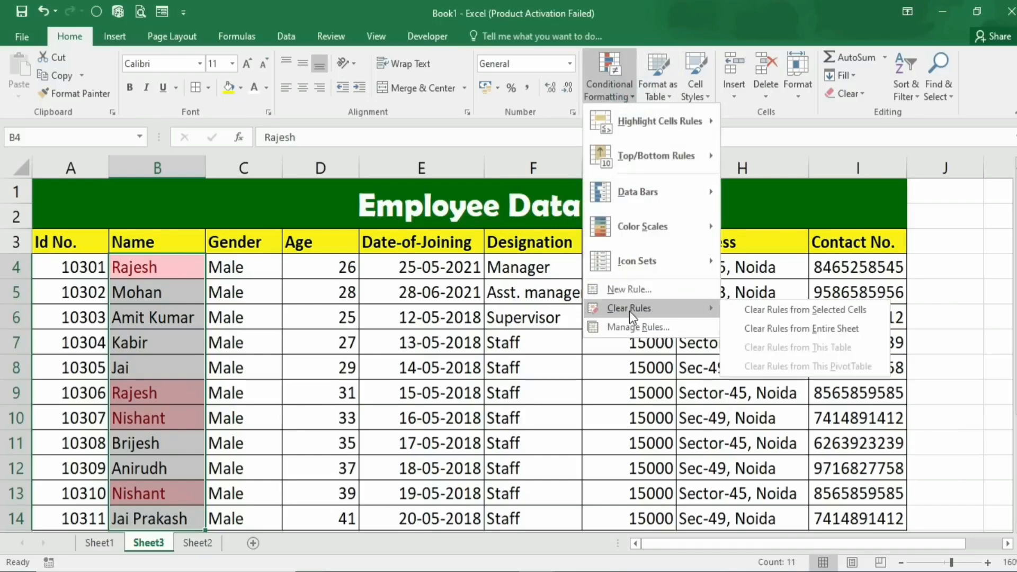
left_click(774, 305)
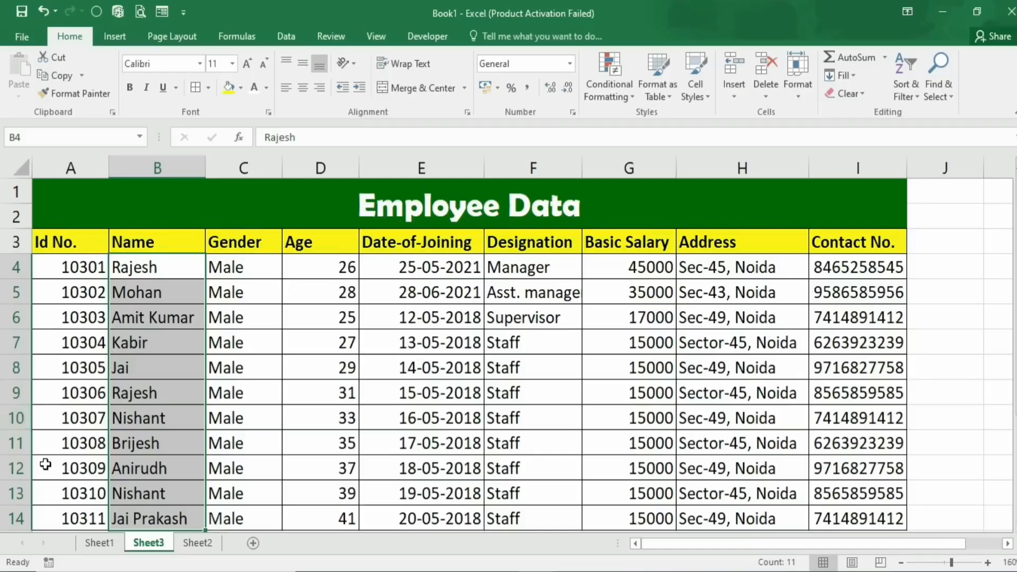
On Sheet2, select the student marks table A1:I7 and copy it
left_click(190, 546)
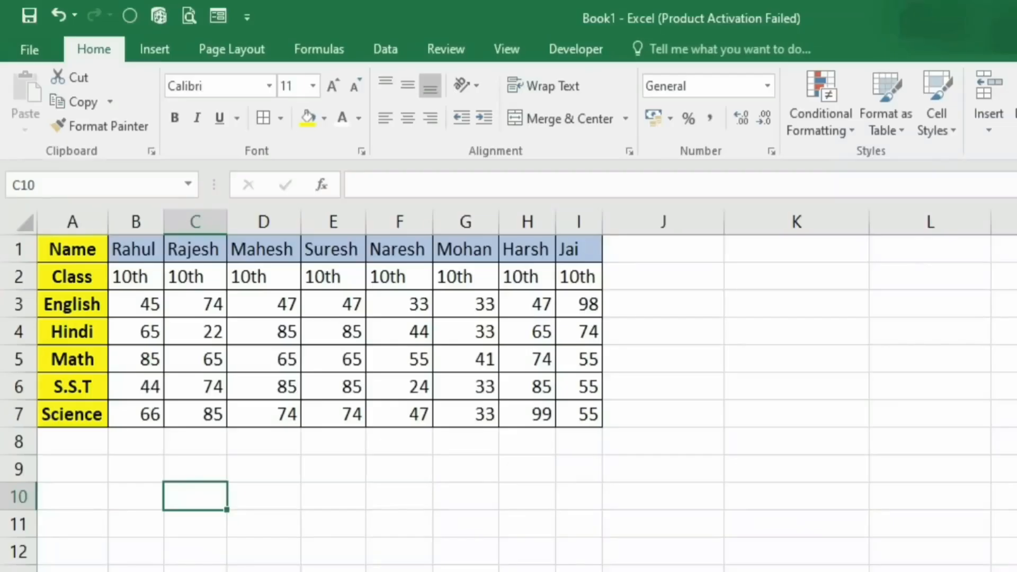
scroll(190, 549, "up", 2)
scroll(190, 549, "up", 1)
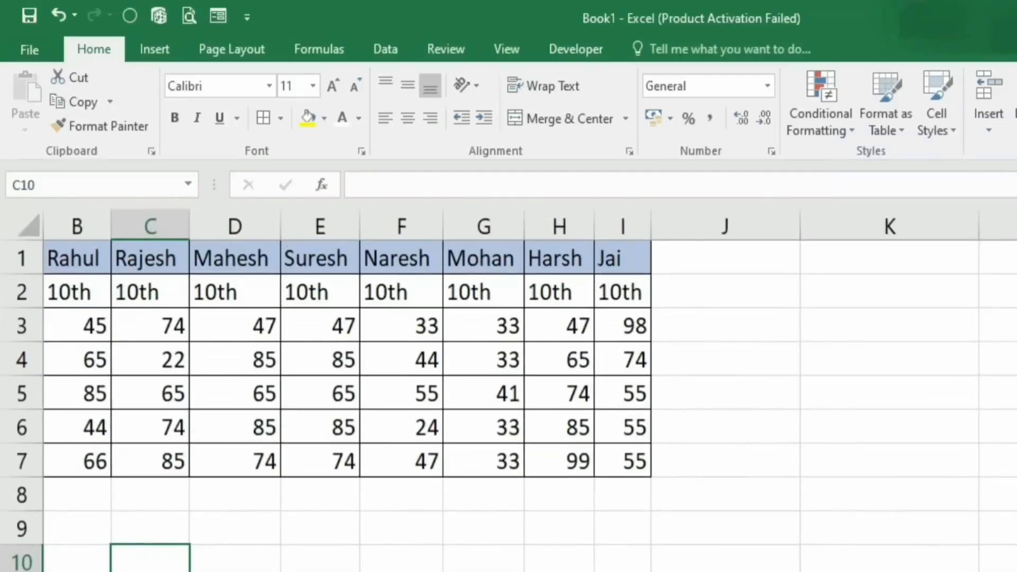
scroll(371, 371, "left", 1)
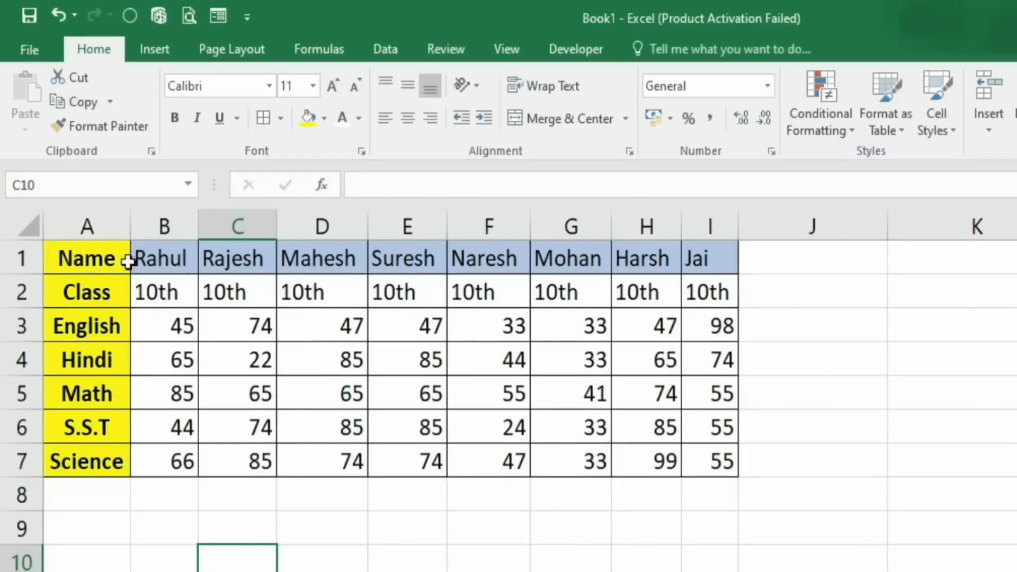
left_click_drag(153, 259, 731, 259)
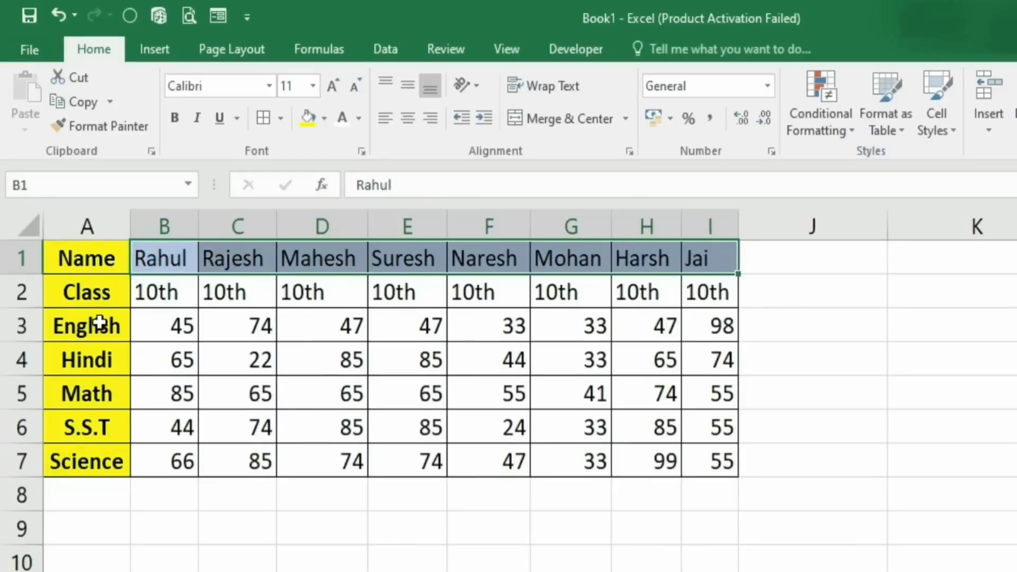
left_click_drag(151, 333, 774, 331)
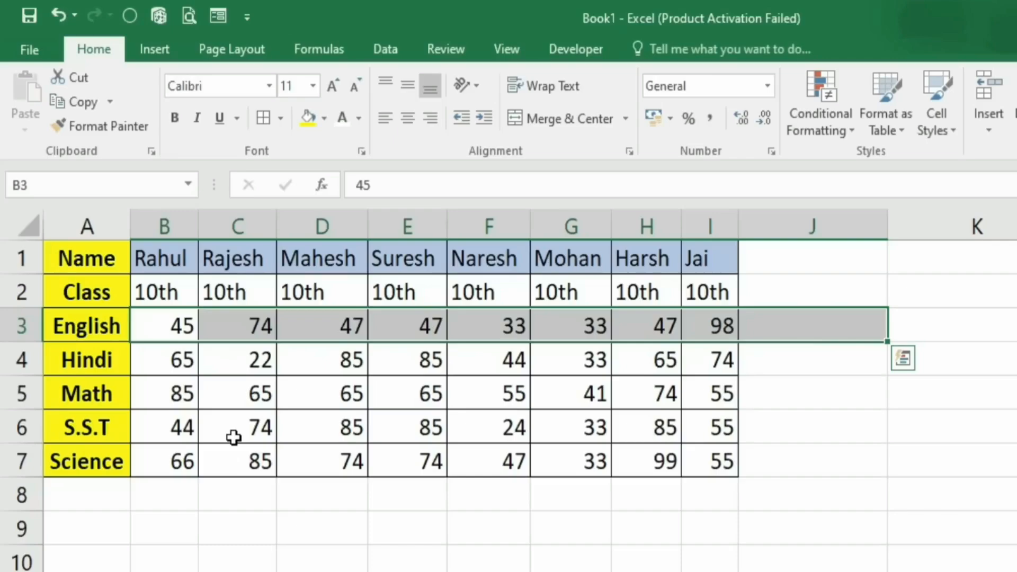
left_click_drag(154, 263, 708, 260)
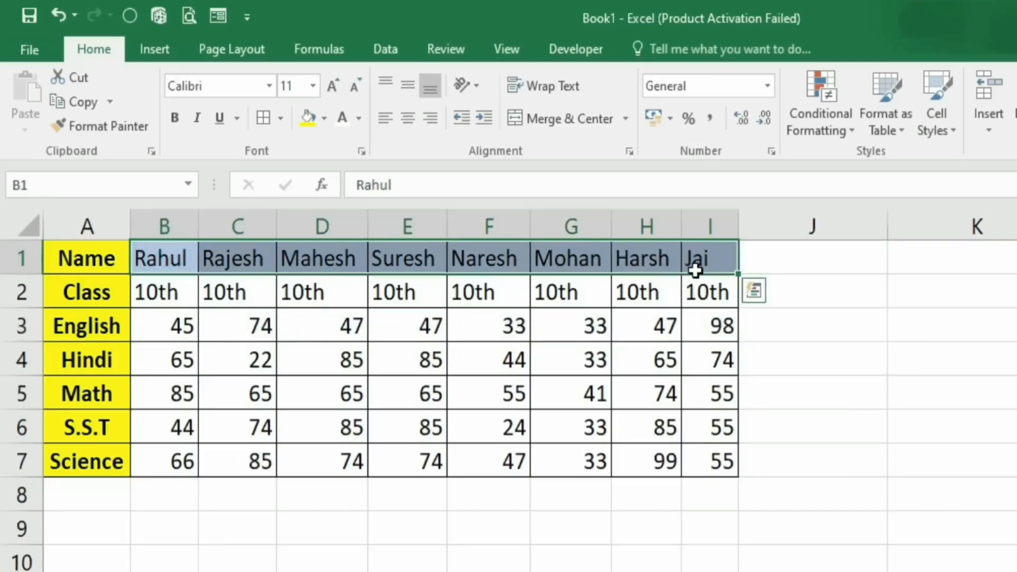
left_click_drag(102, 255, 711, 459)
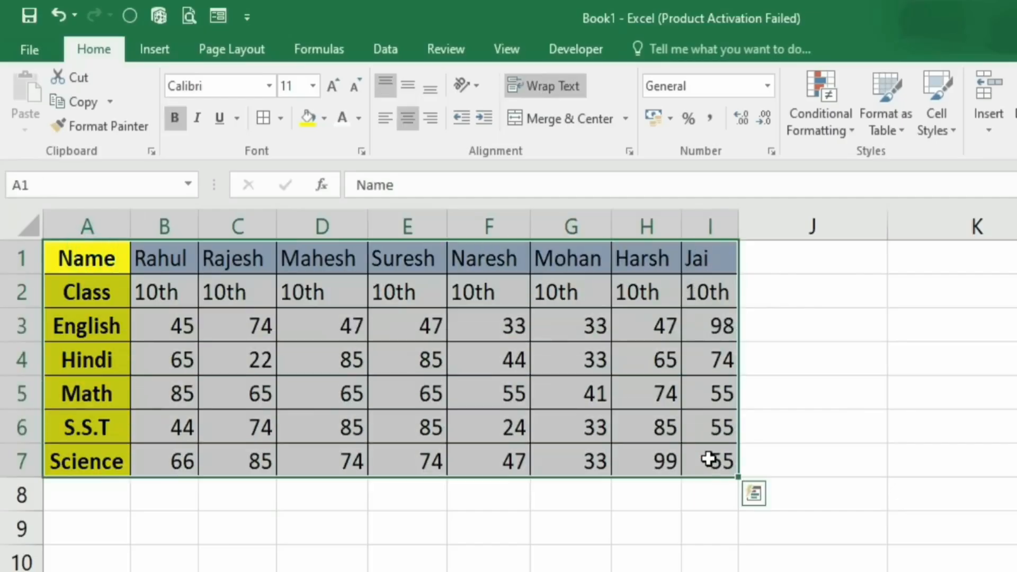
left_click(74, 103)
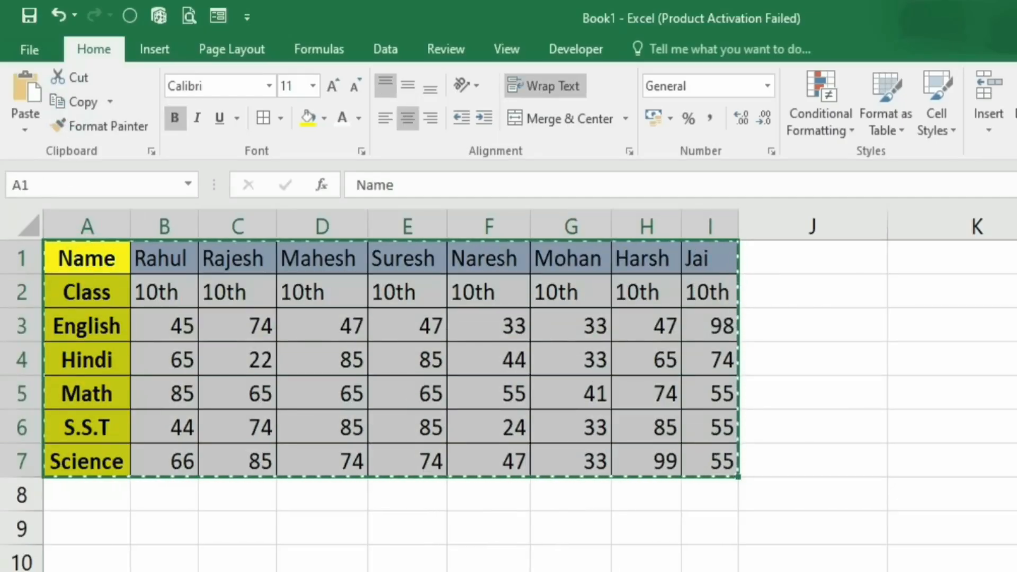
Paste the copied marks table at A10 using Paste Special with Transpose enabled
left_click(89, 564)
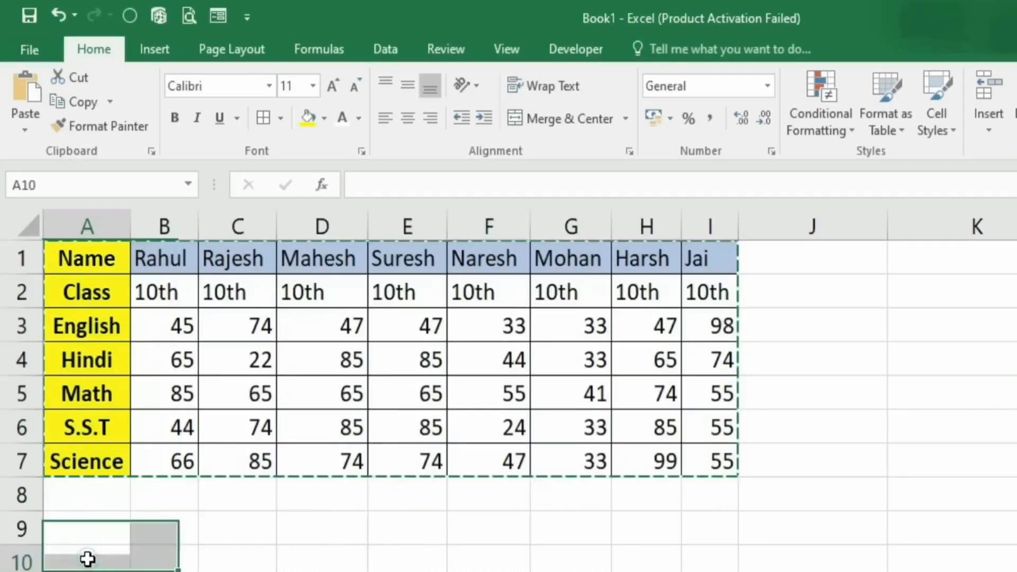
left_click(24, 132)
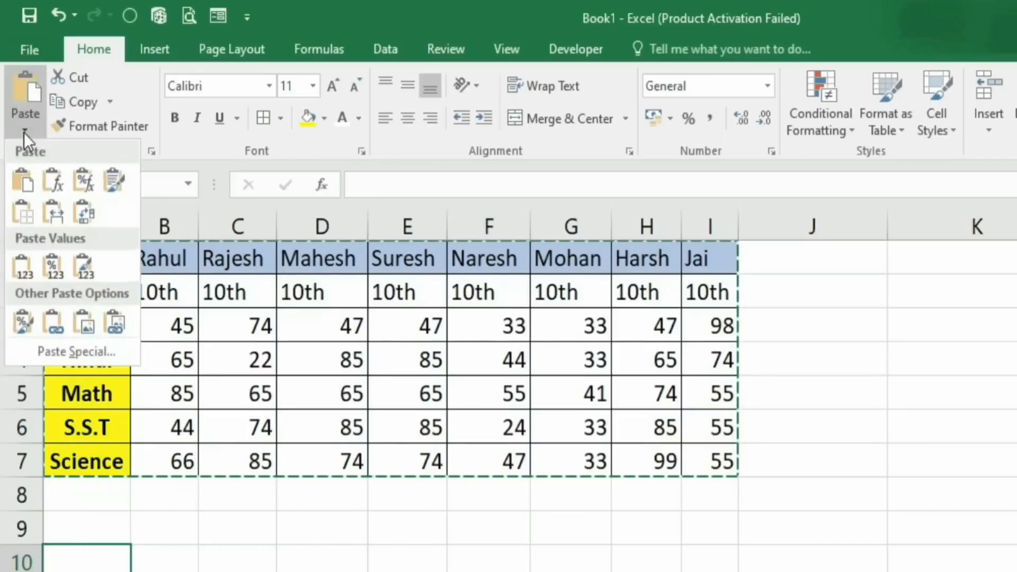
left_click(75, 352)
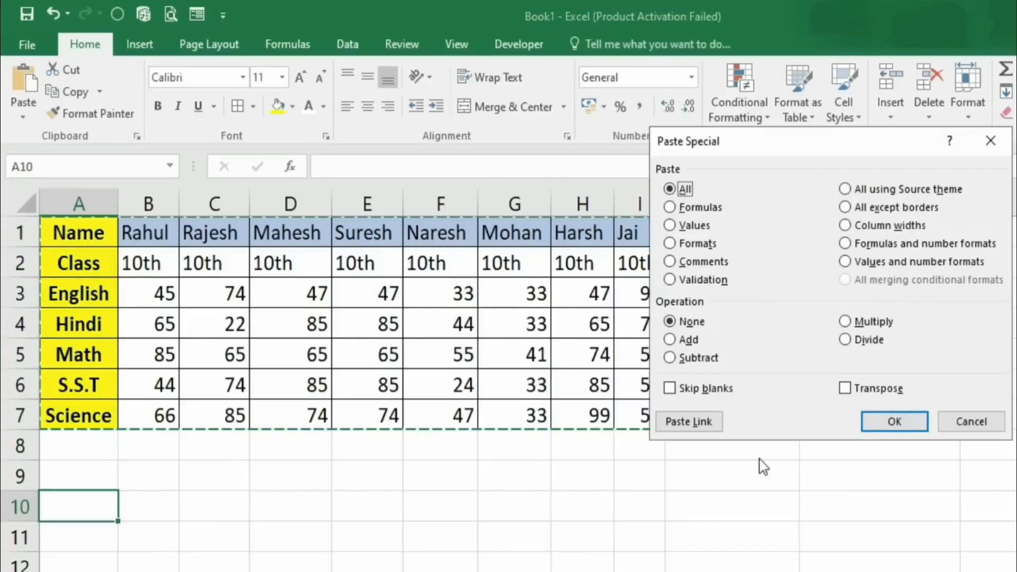
left_click(845, 389)
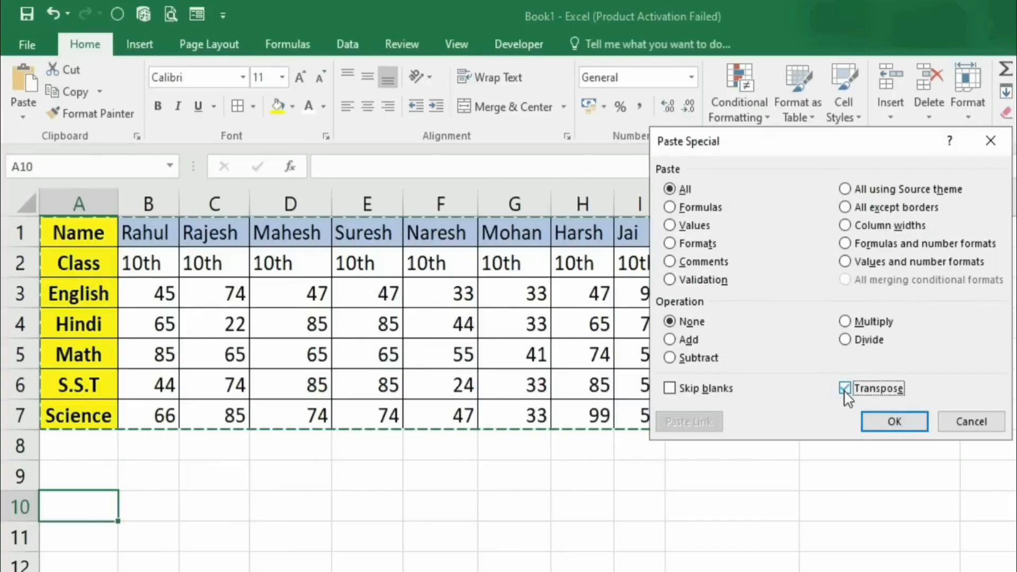
left_click(895, 422)
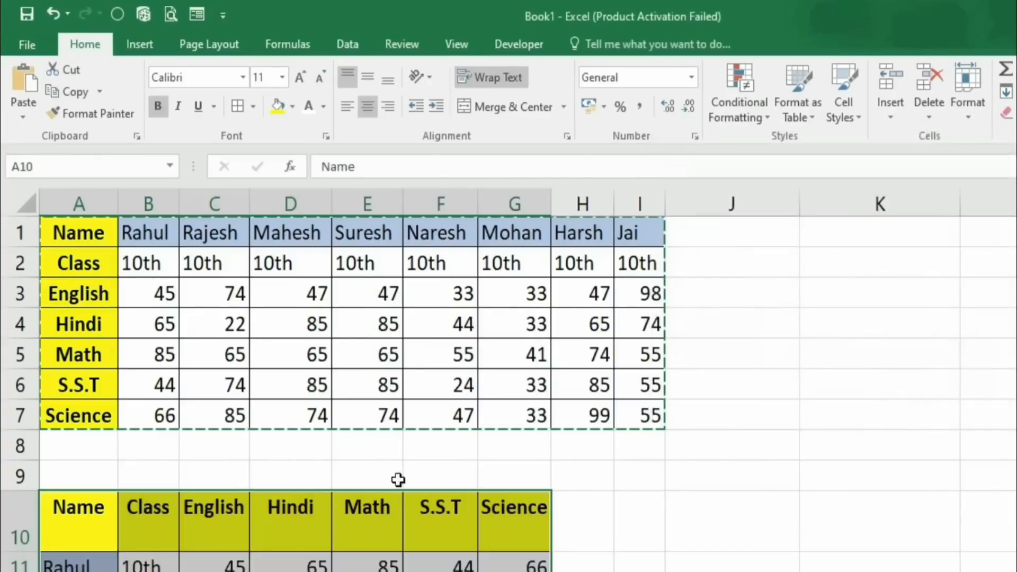
Widen column G to fit the Science header, then return to Sheet1's Employee Data
scroll(286, 457, "down", 2)
scroll(61, 504, "down", 2)
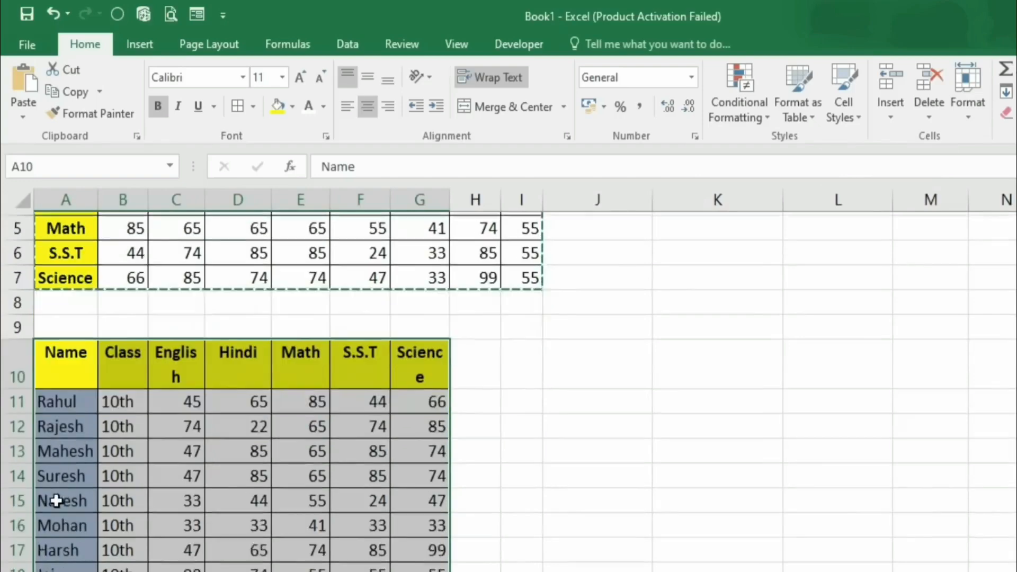
scroll(56, 499, "up", 1)
left_click(65, 333)
scroll(125, 401, "up", 2, "ctrl")
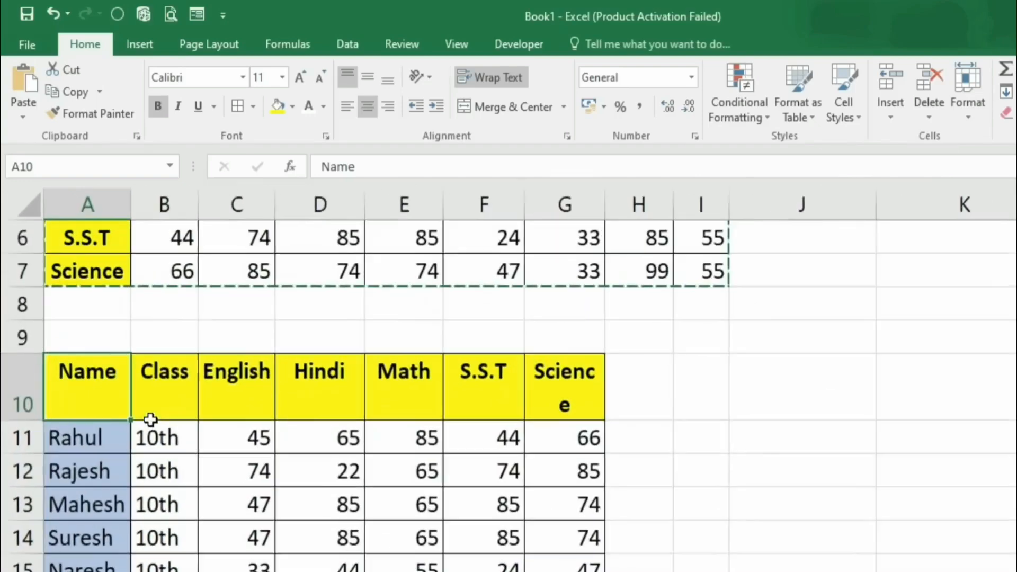
scroll(148, 415, "down", 2)
scroll(148, 393, "up", 1)
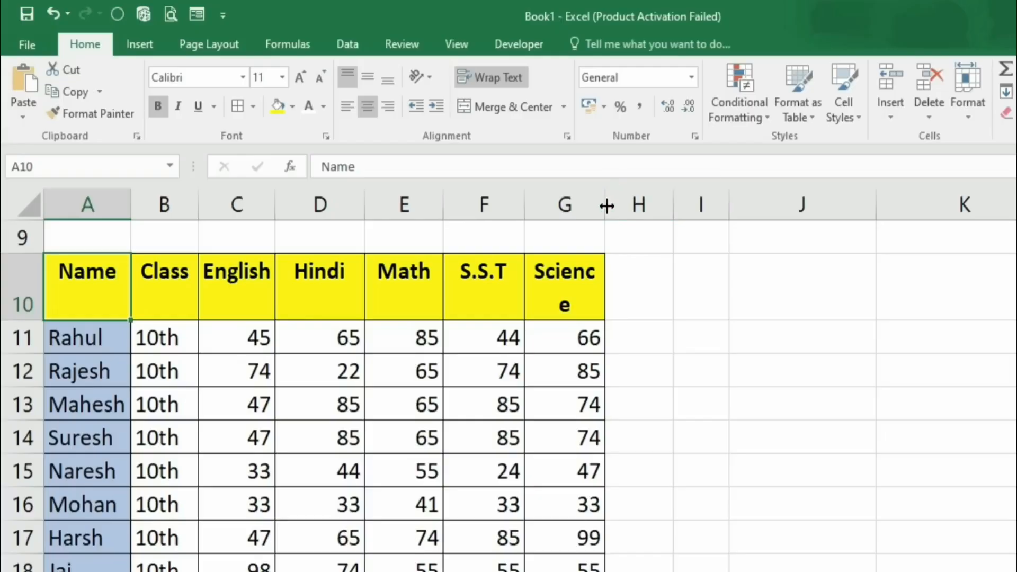
left_click_drag(606, 207, 625, 213)
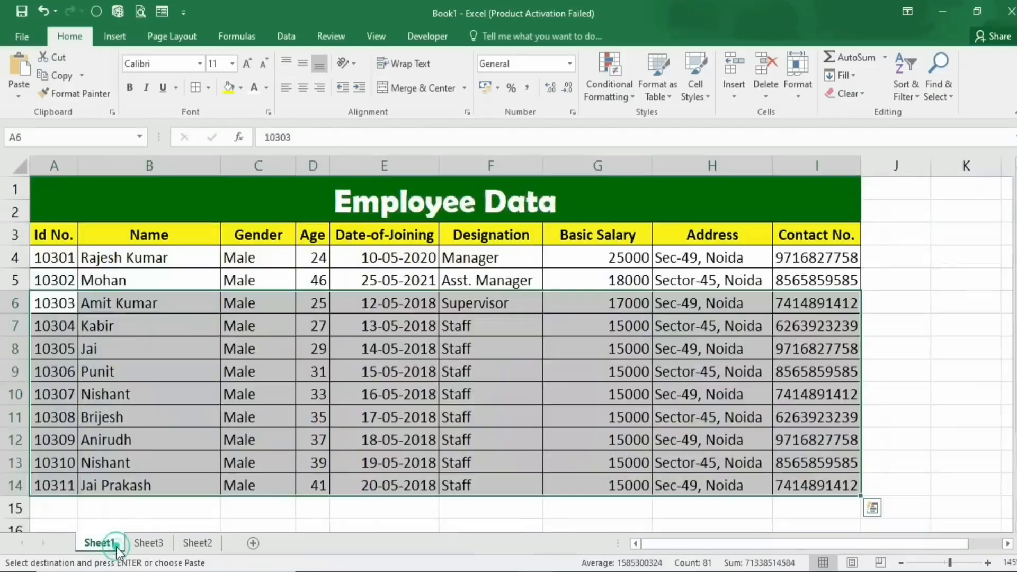
left_click(113, 545)
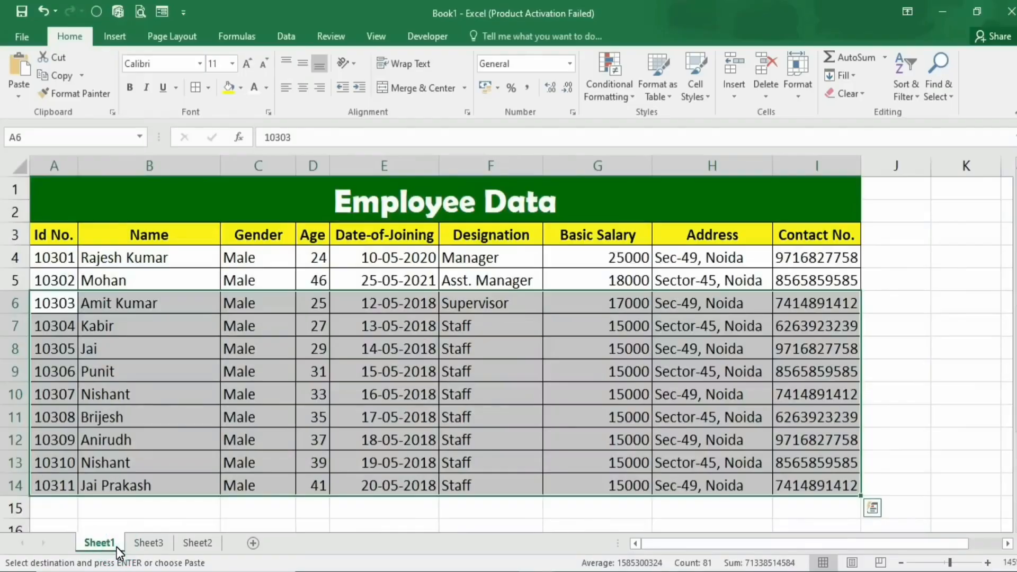